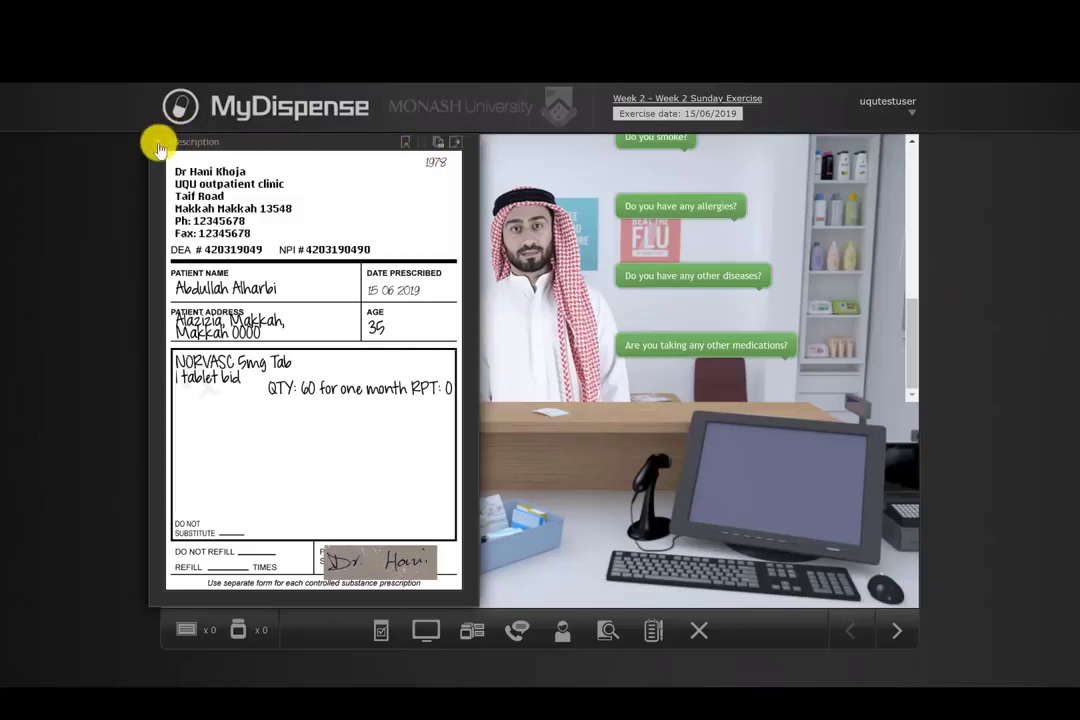
Step: Close the prescription, open and close the reference library, and scroll through the patient conversation history
click(157, 150)
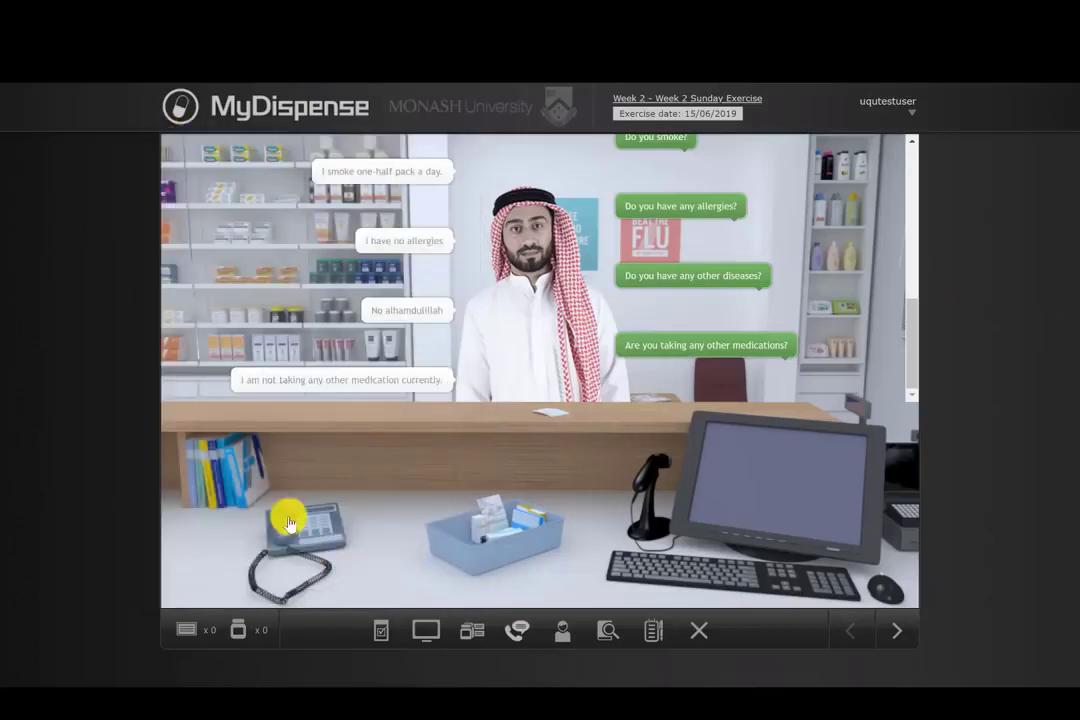
click(225, 485)
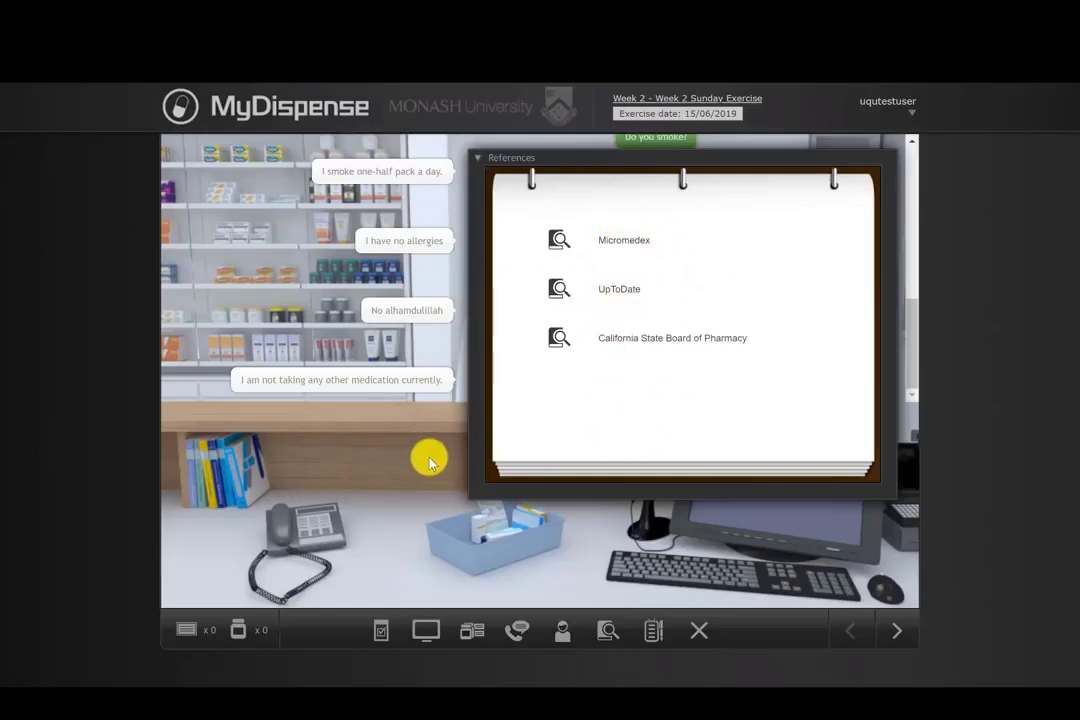
click(477, 158)
scroll(485, 379, up, 3)
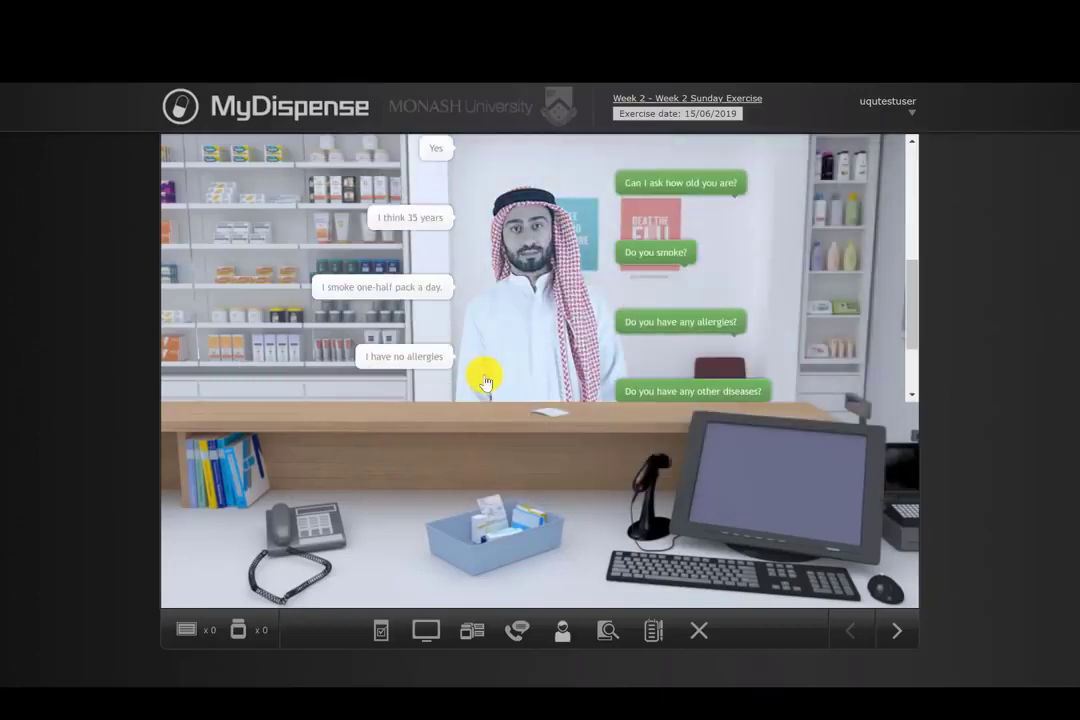
scroll(485, 380, down, 2)
scroll(485, 380, down, 1)
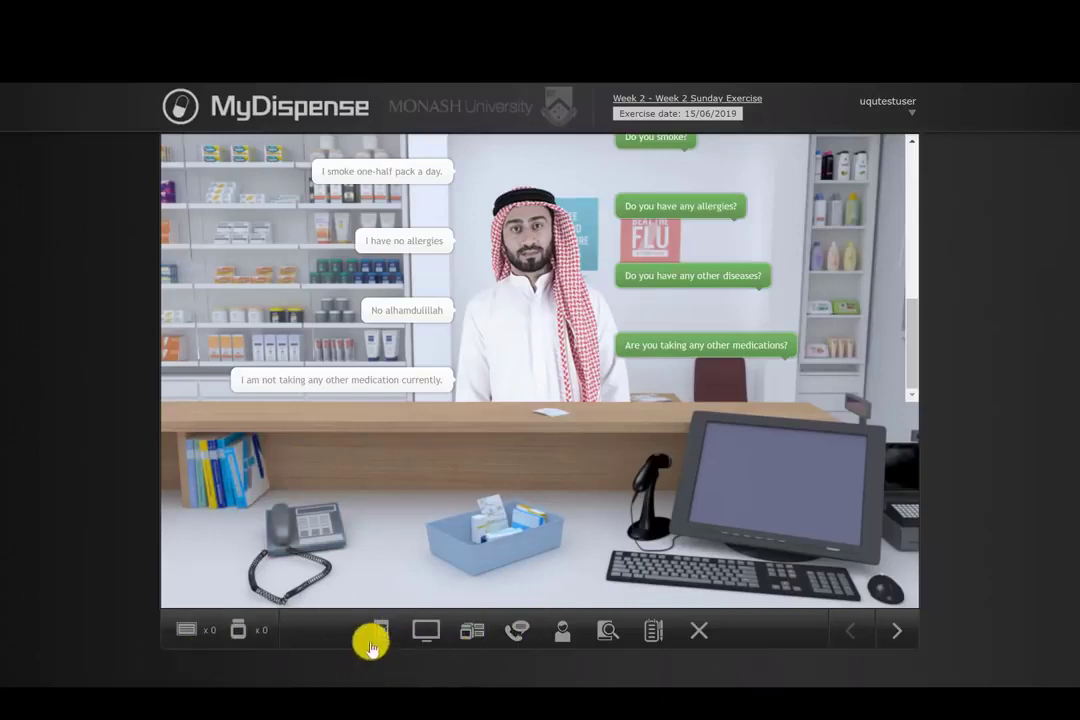
Step: Open the amlodipine monograph attachment from the patient panel and read its adult dosing section
click(526, 268)
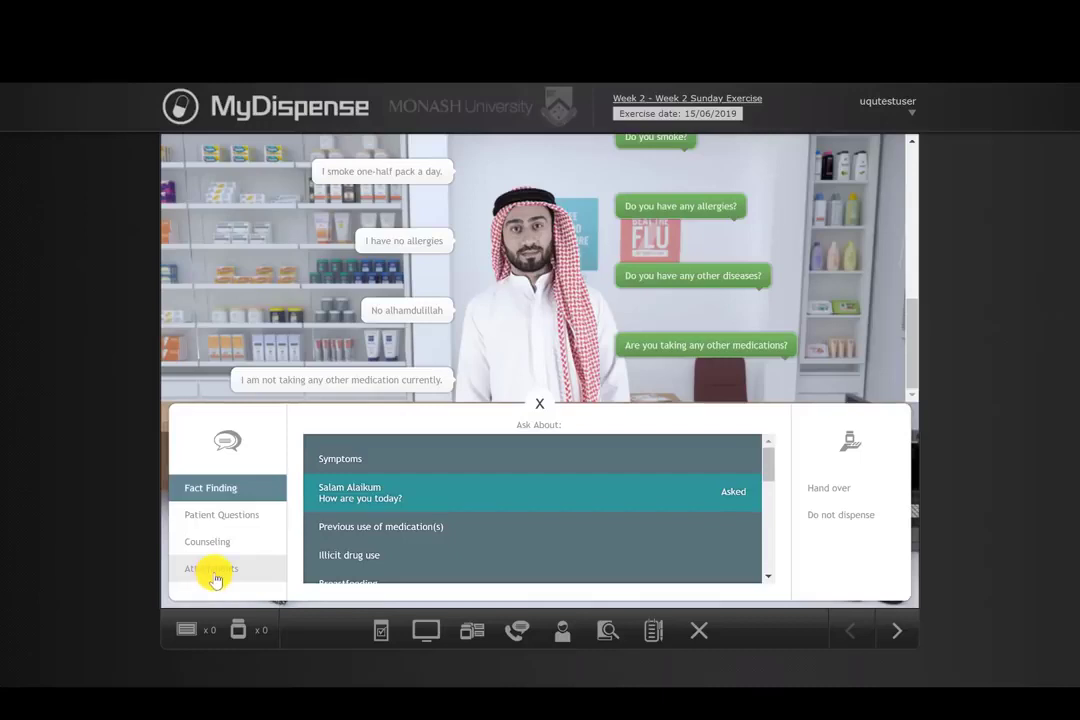
click(214, 578)
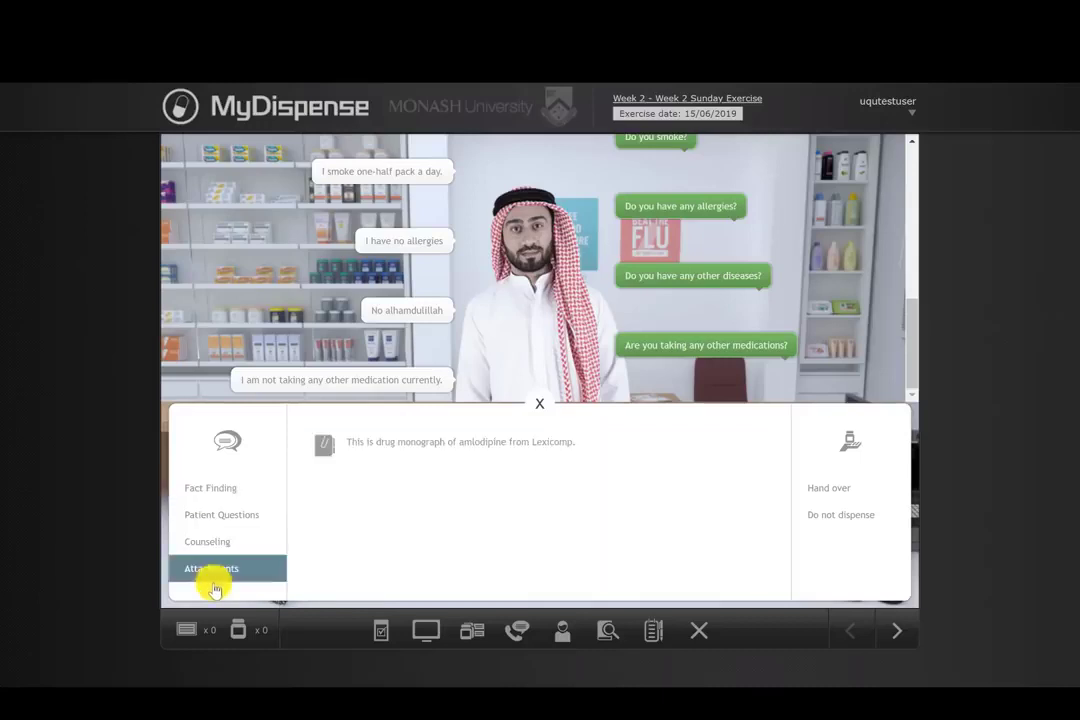
click(388, 444)
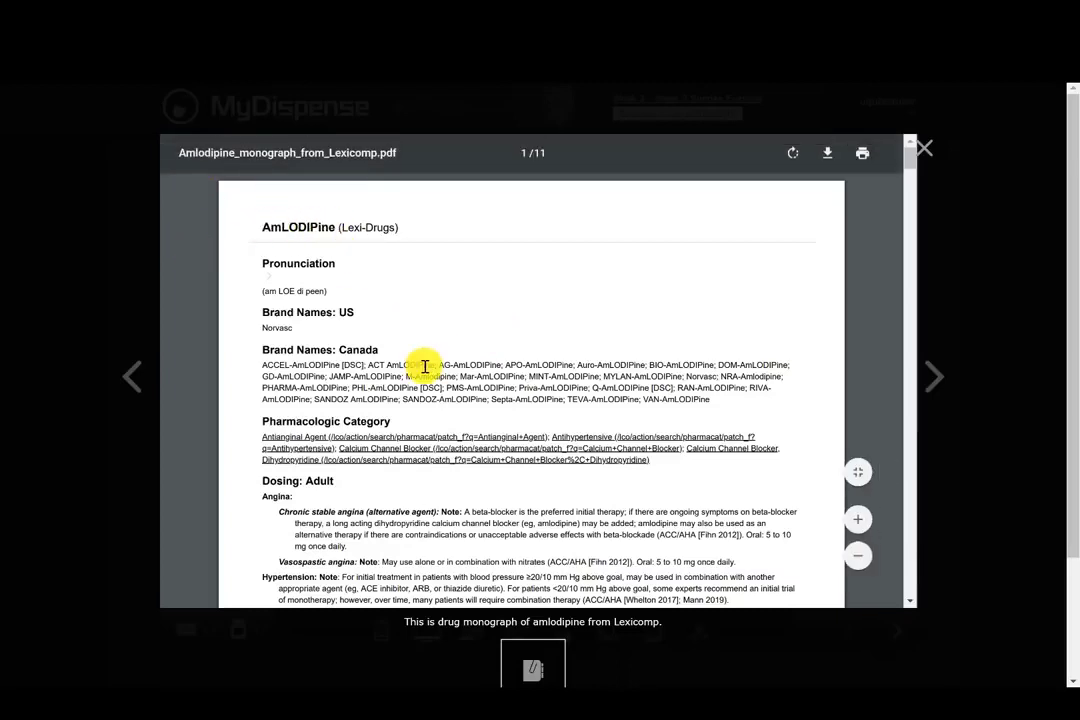
scroll(425, 367, down, 2)
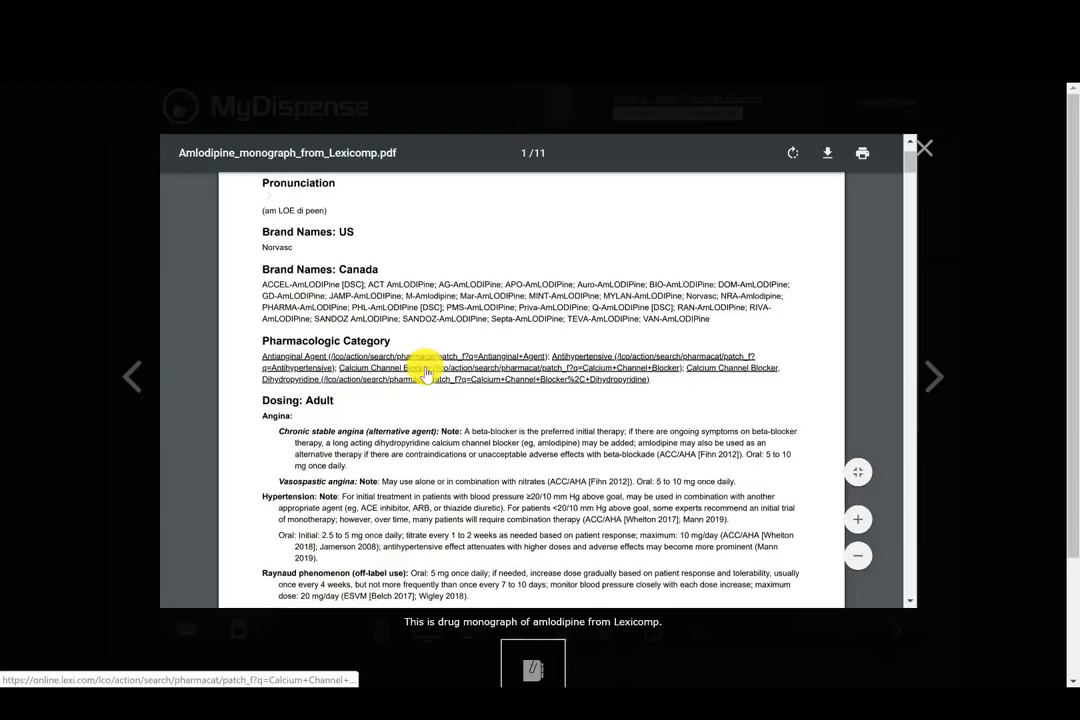
scroll(426, 370, down, 1)
scroll(425, 372, down, 2)
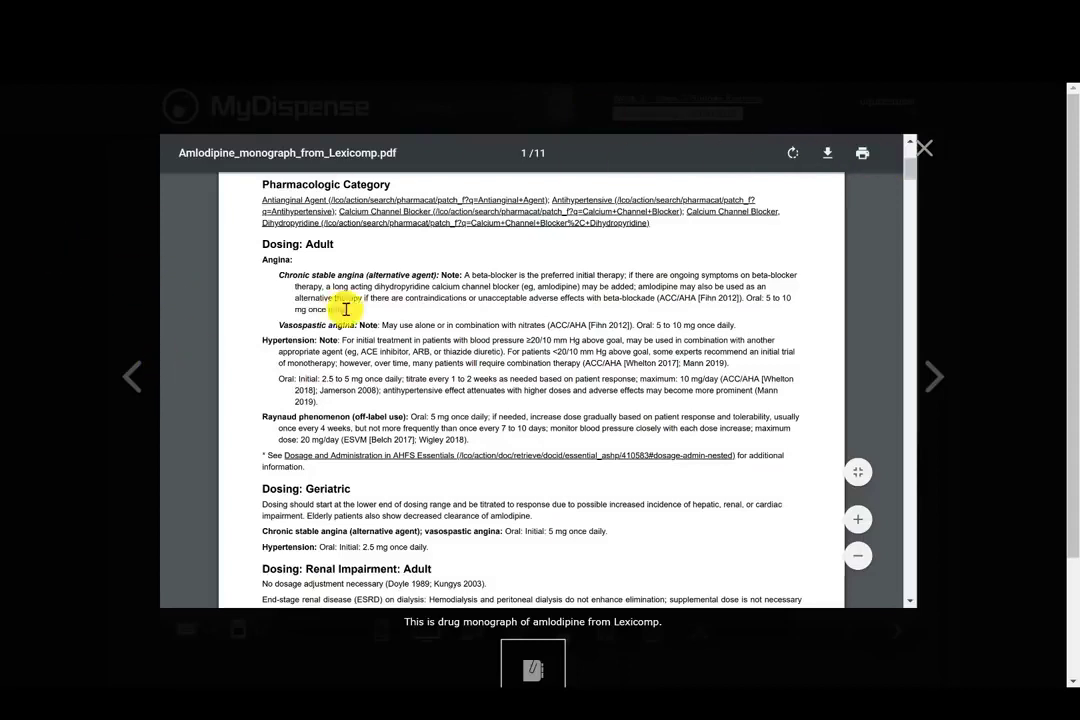
click(922, 153)
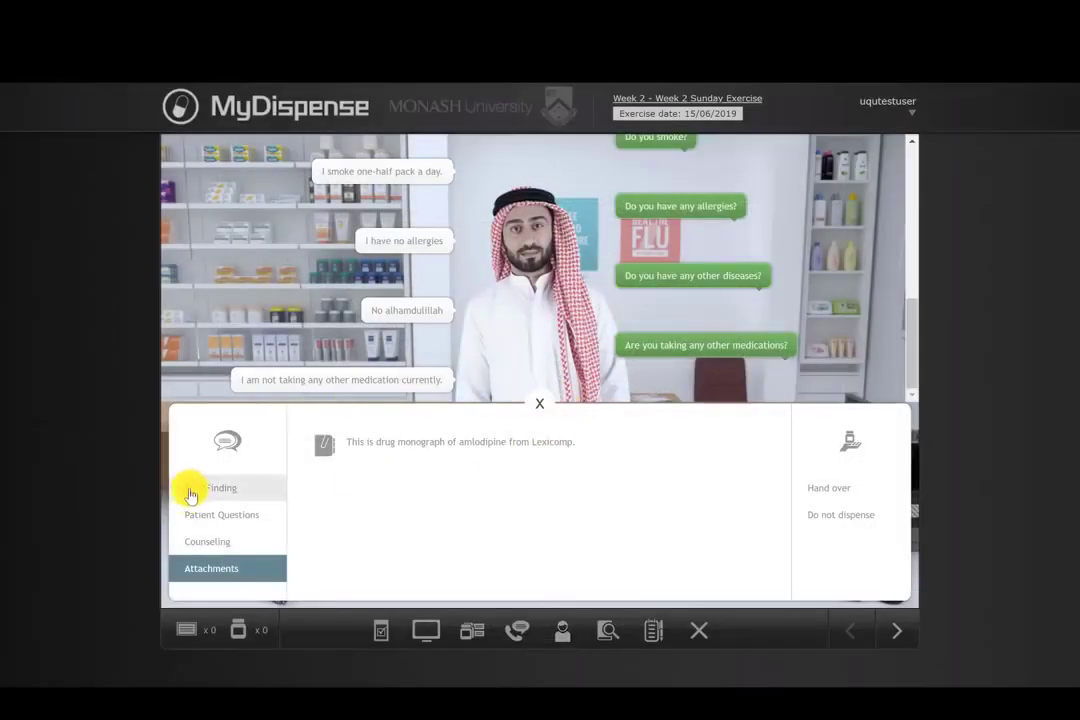
Step: Ask the patient about the purpose of the medication(s) from the fact-finding list
click(191, 493)
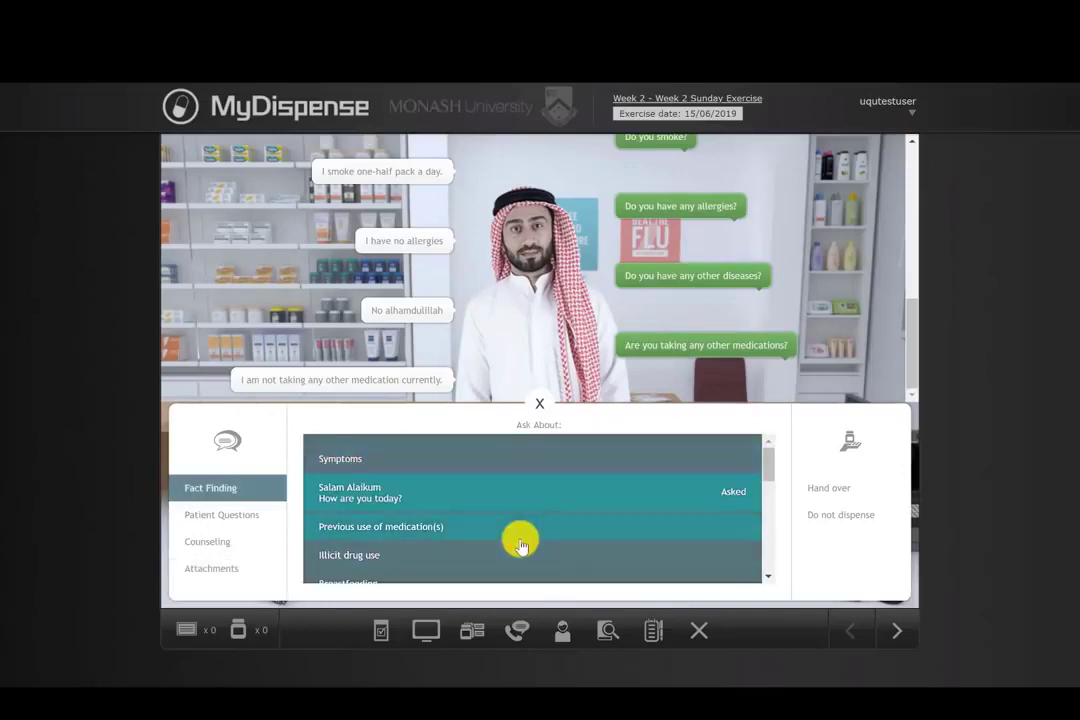
scroll(457, 537, down, 2)
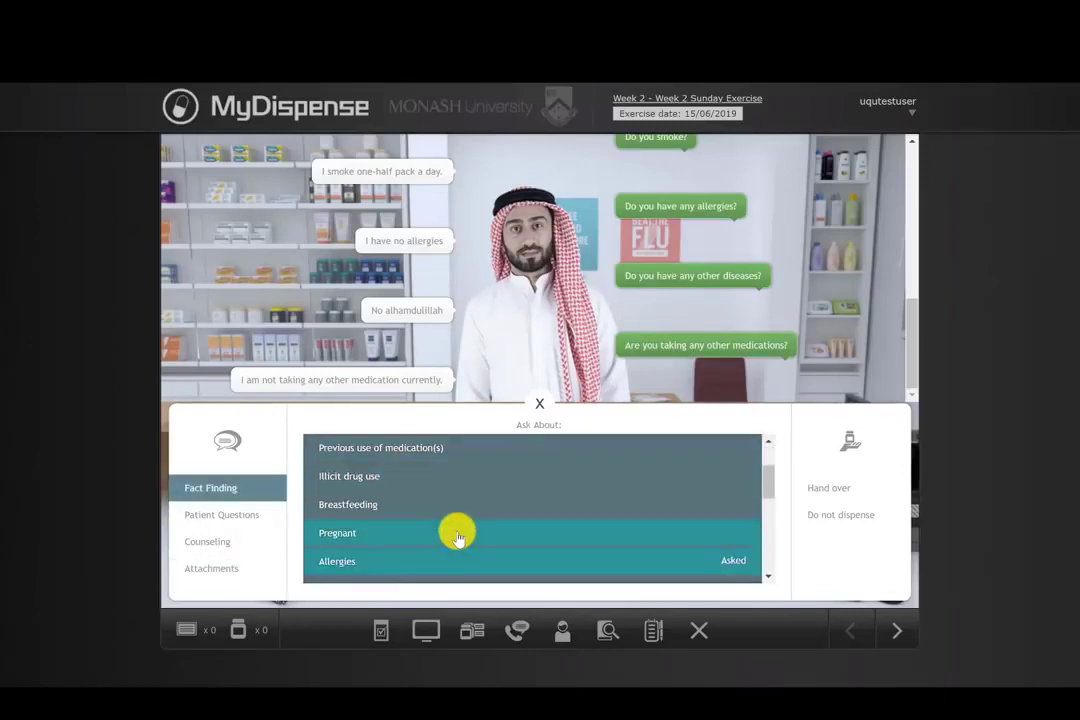
scroll(457, 537, down, 3)
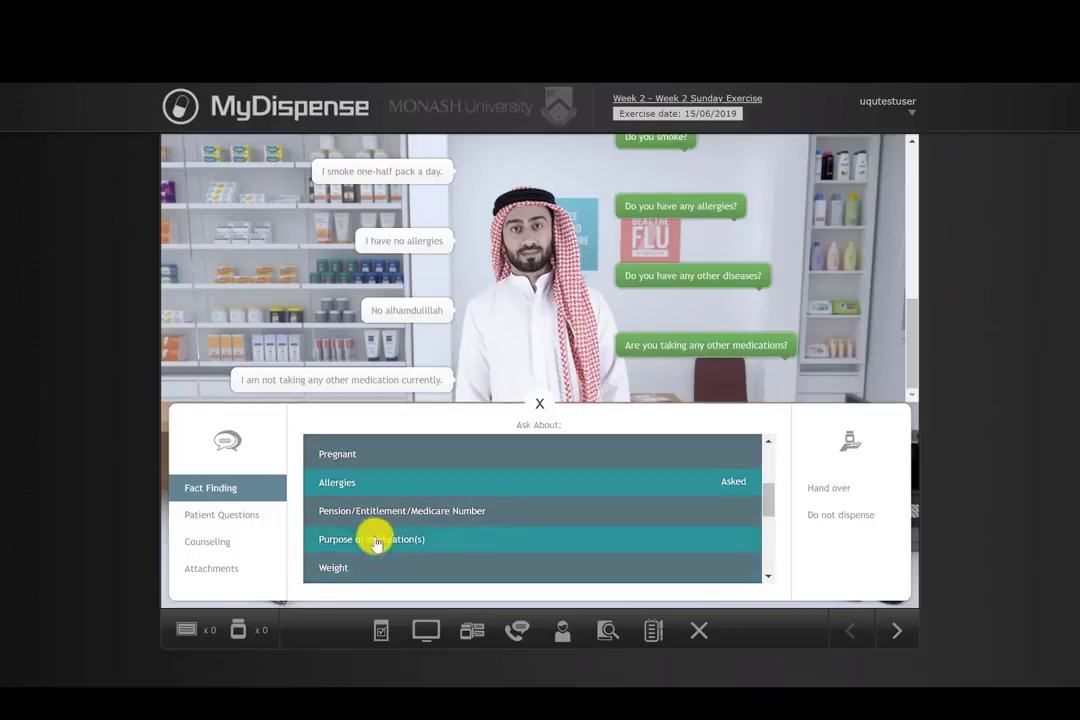
scroll(400, 550, up, 3)
scroll(427, 562, down, 8)
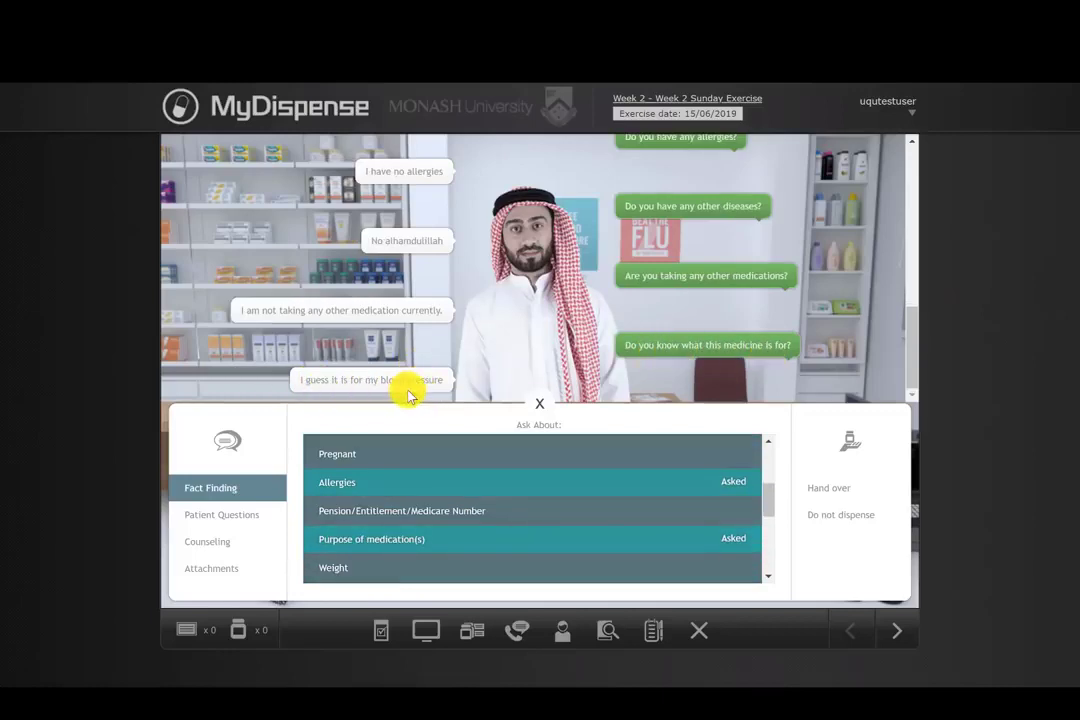
Step: Reopen the amlodipine monograph and highlight the oral hypertension dosing line with its maximum daily dose
click(212, 567)
click(357, 436)
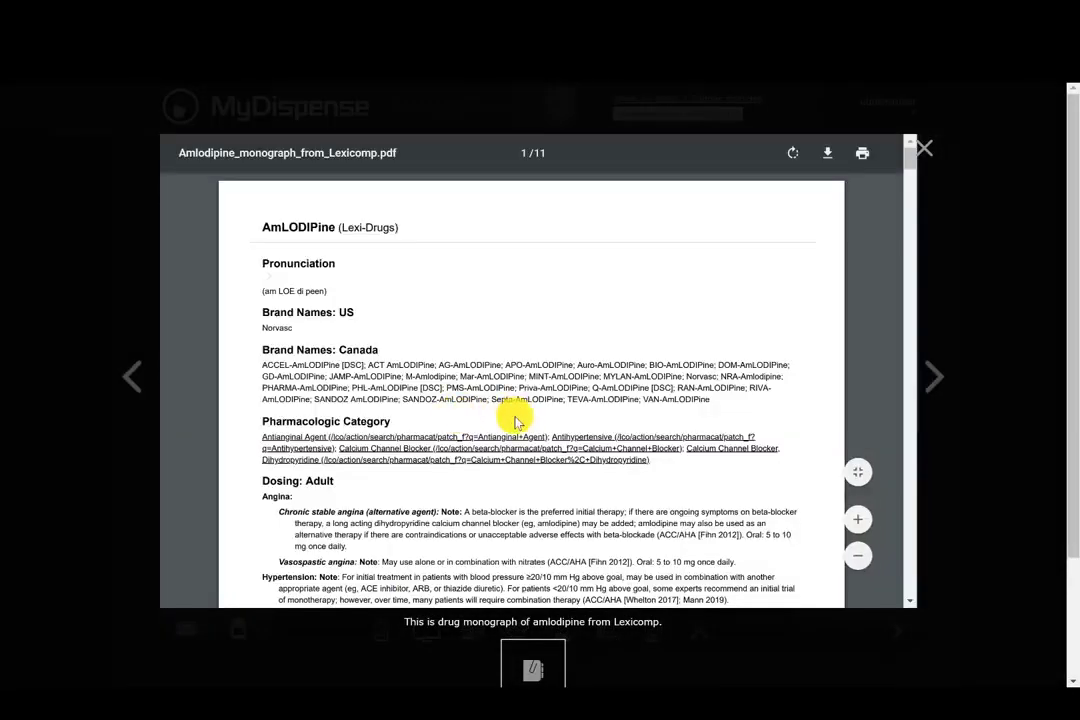
scroll(513, 418, down, 1)
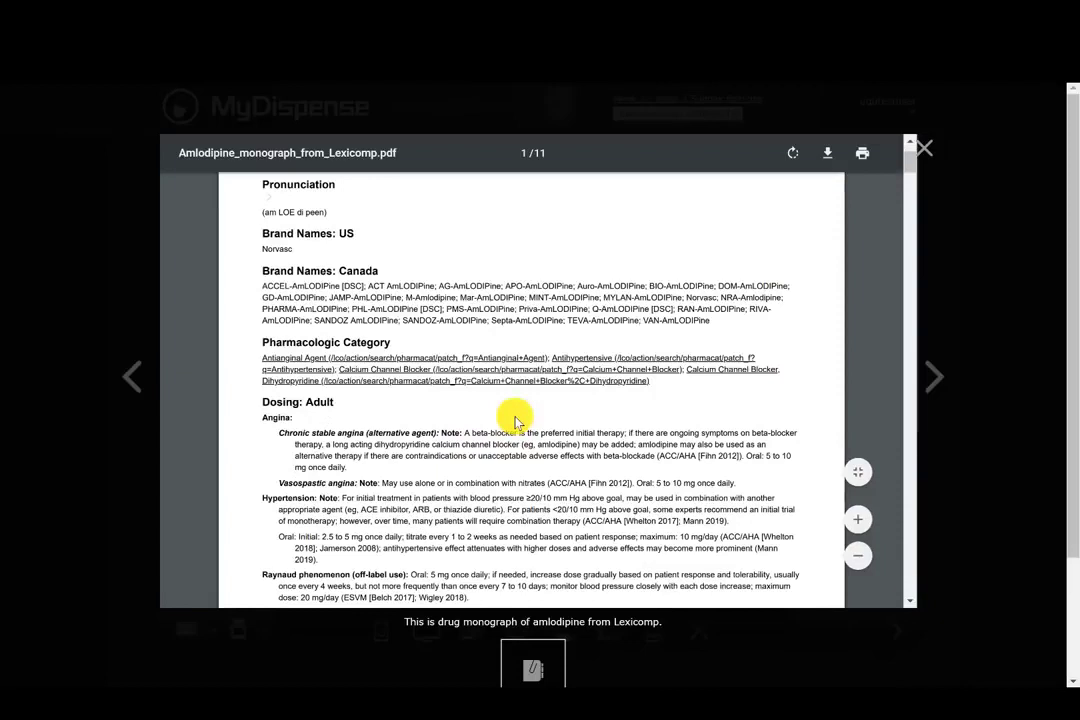
scroll(437, 430, down, 1)
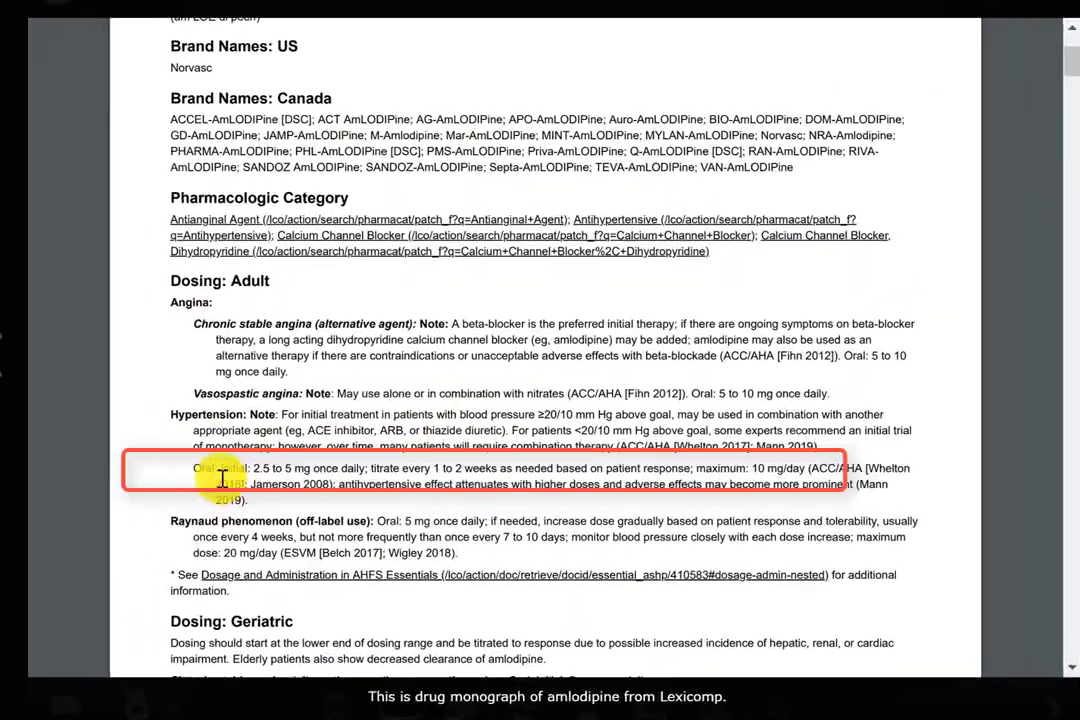
drag(254, 468, 441, 479)
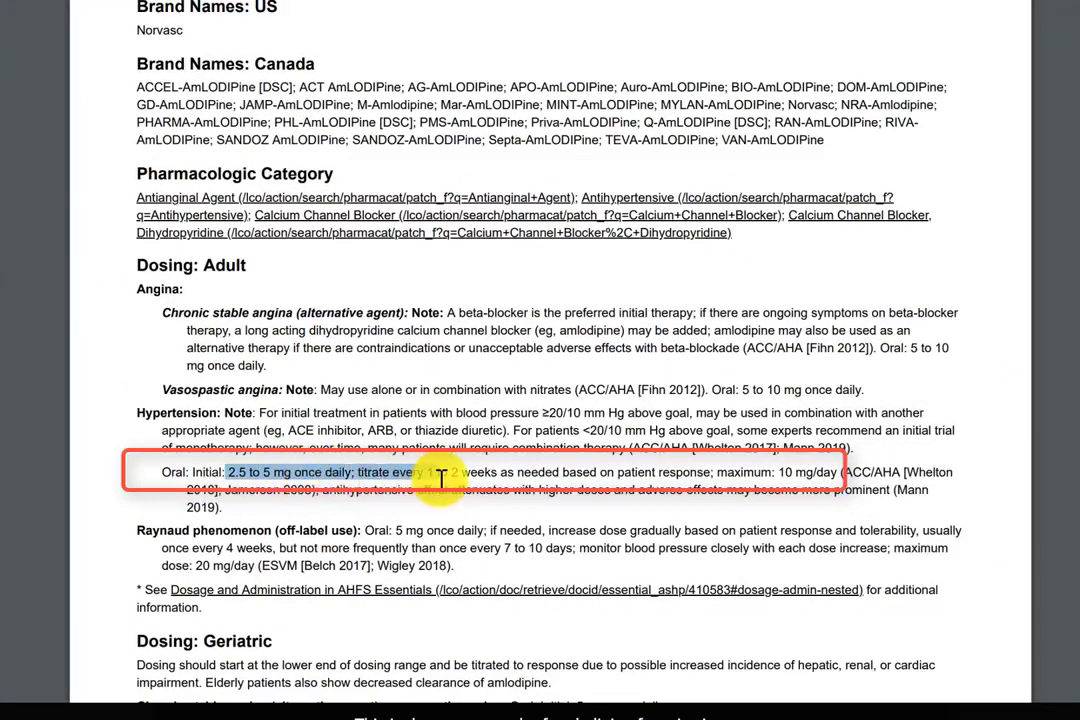
click(479, 491)
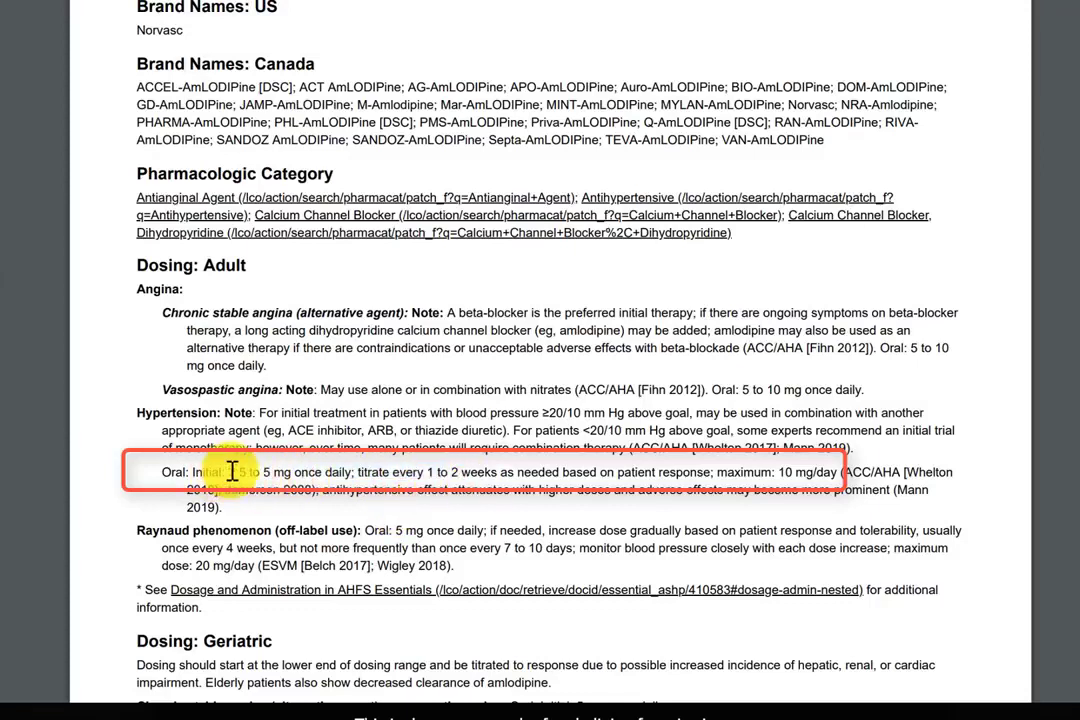
drag(230, 472, 331, 480)
click(822, 470)
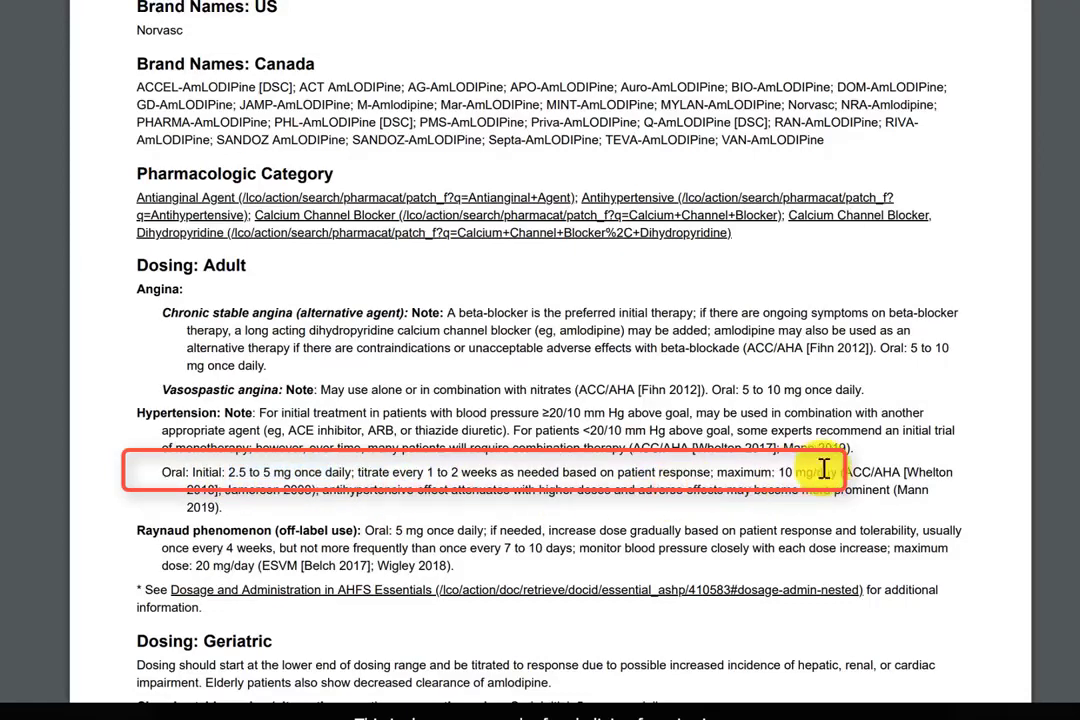
drag(779, 472, 838, 471)
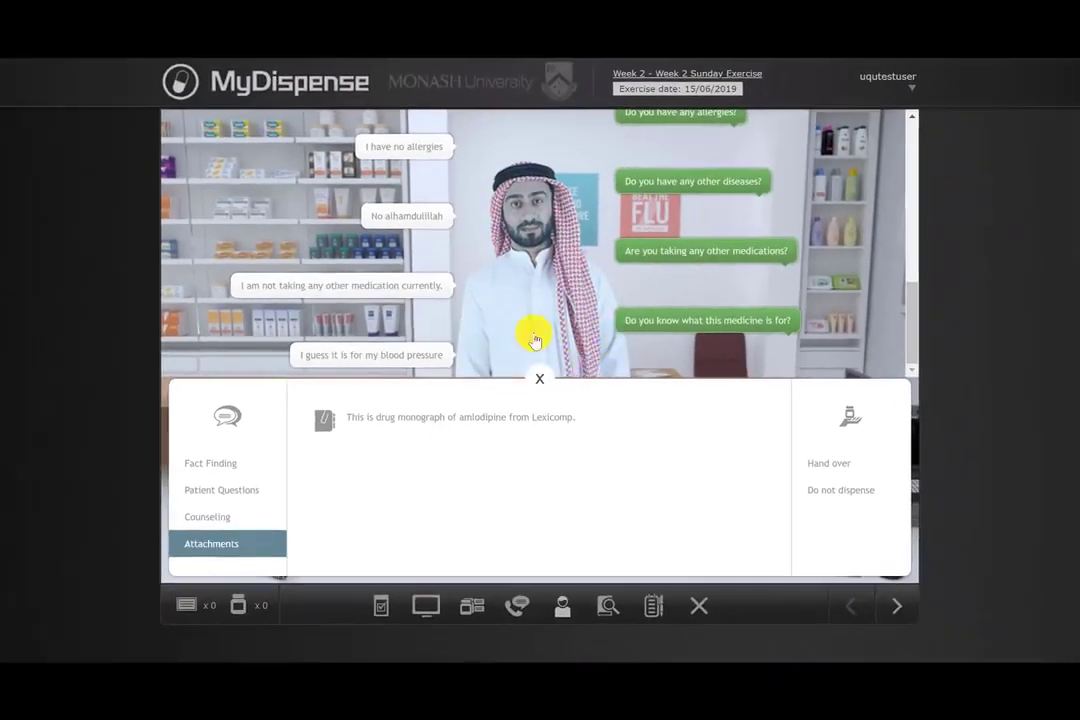
Step: Close the patient question panel and recheck the prescription's dosing instructions
click(540, 378)
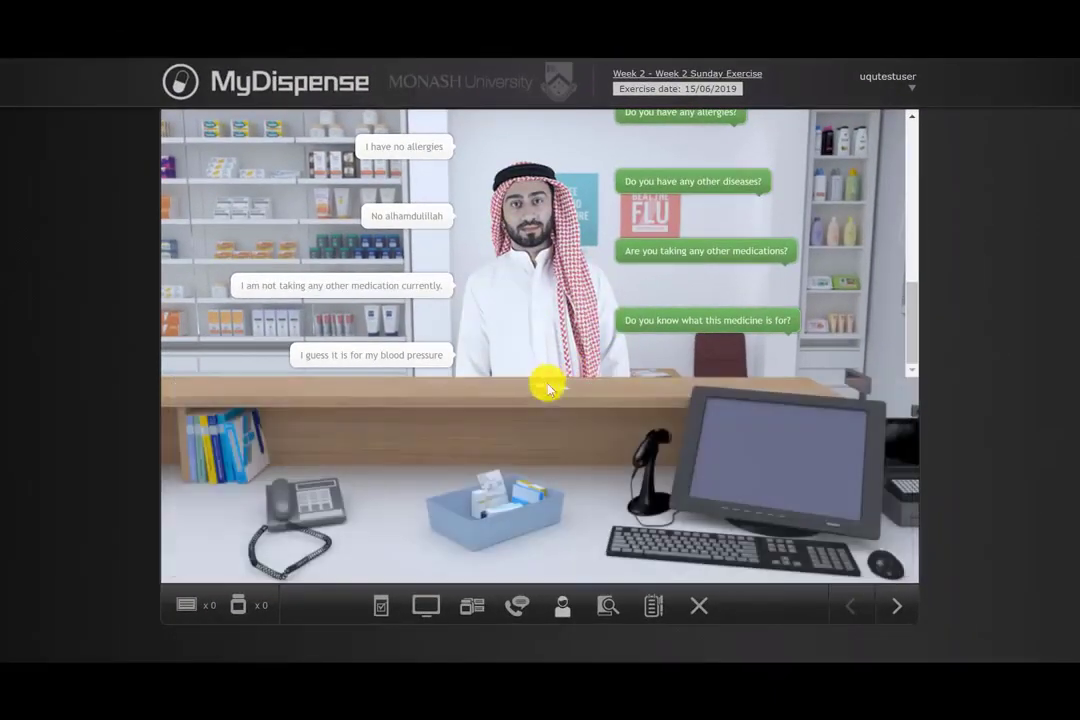
click(308, 508)
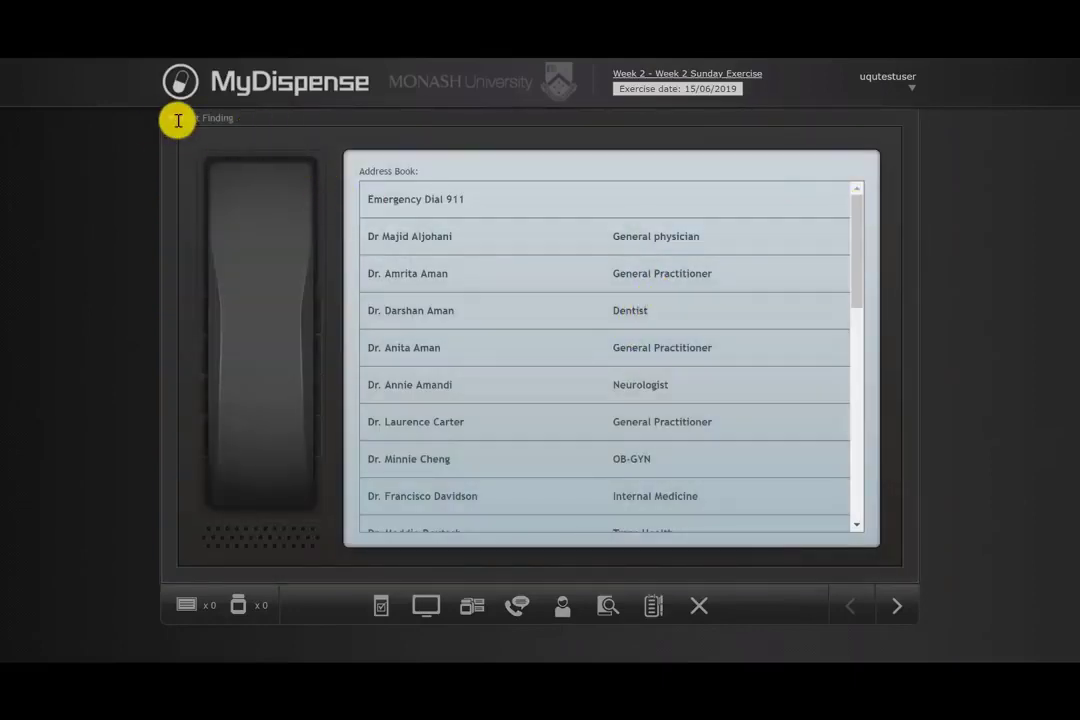
click(172, 120)
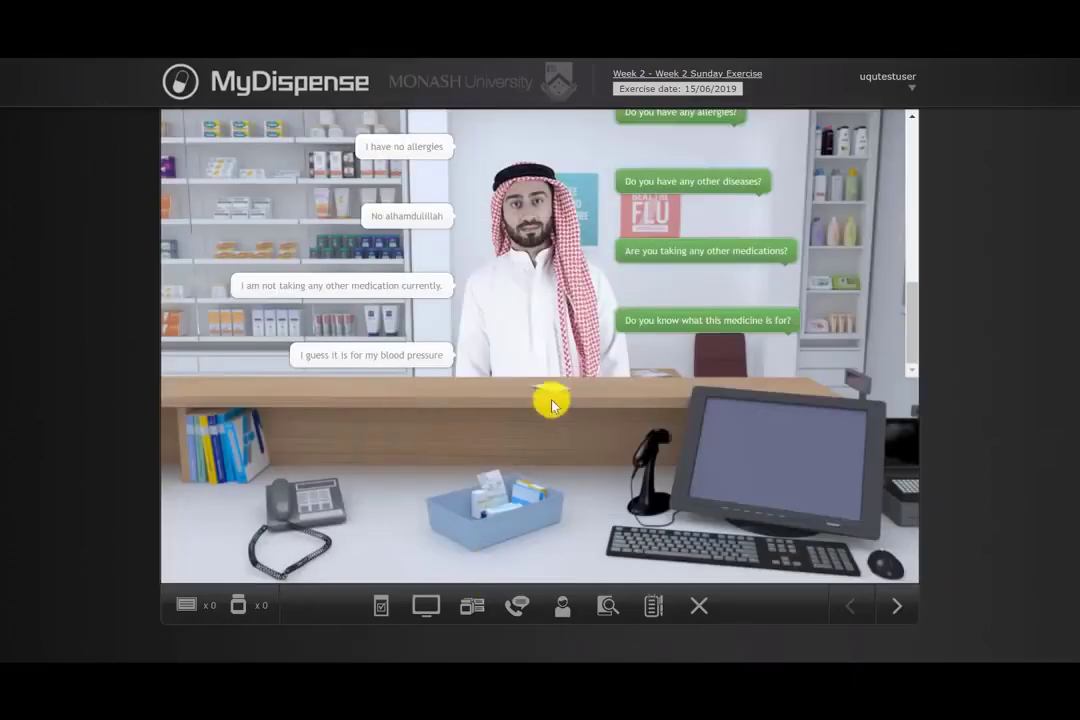
click(497, 378)
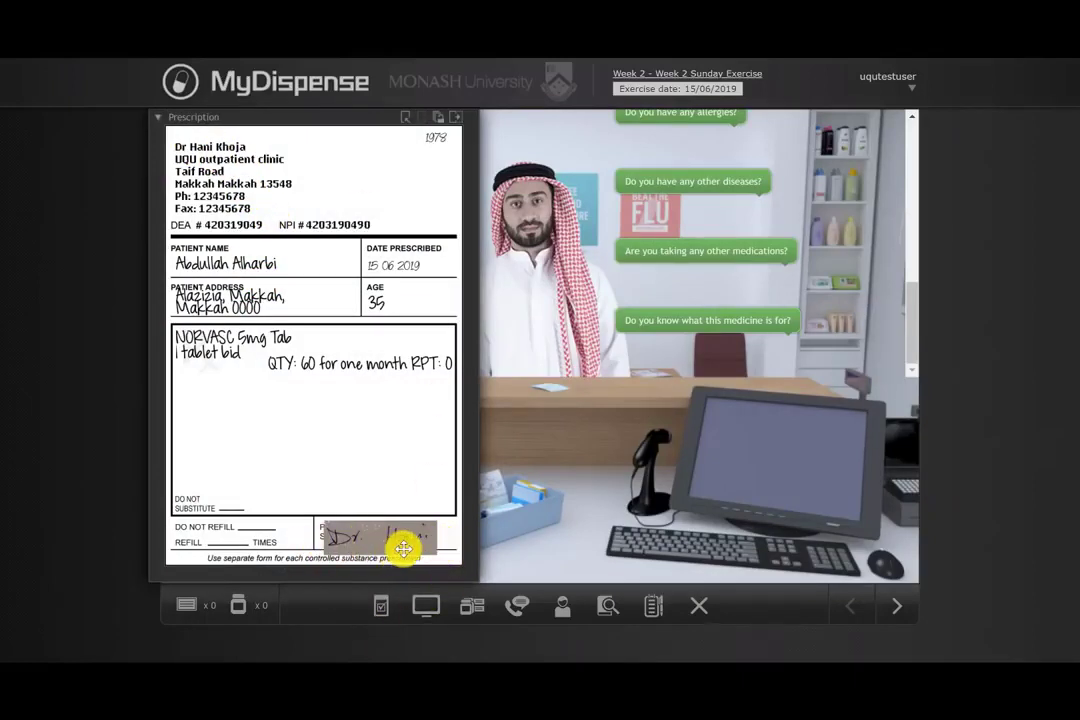
click(160, 120)
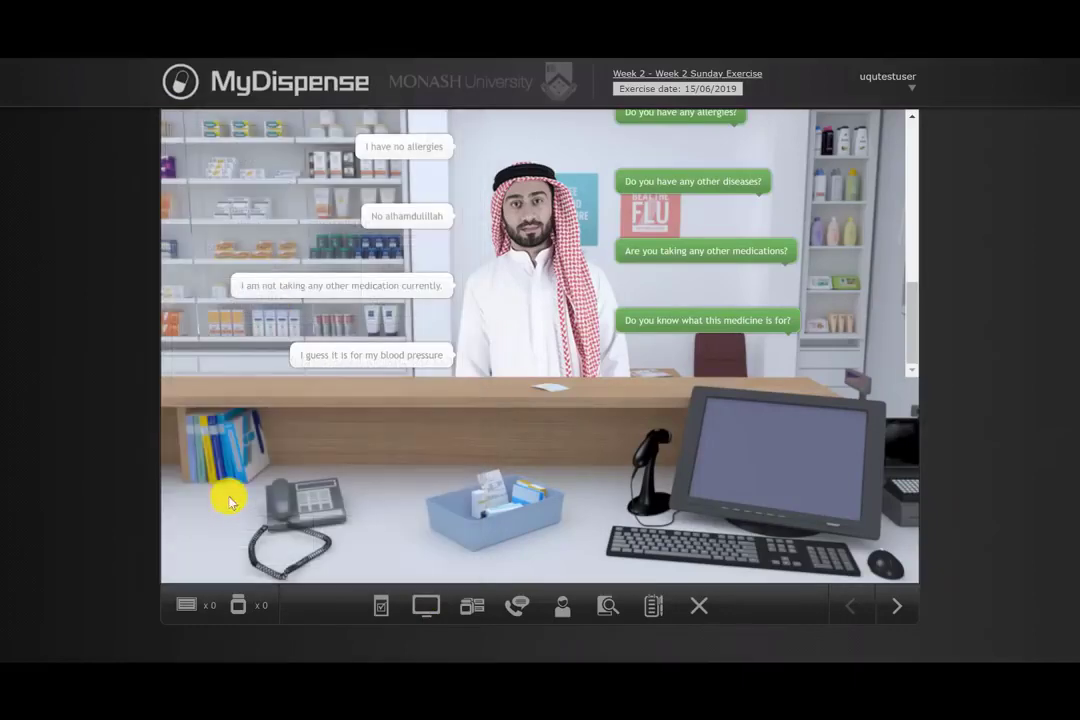
Step: Call the prescribing doctor from the phone's address book
click(302, 513)
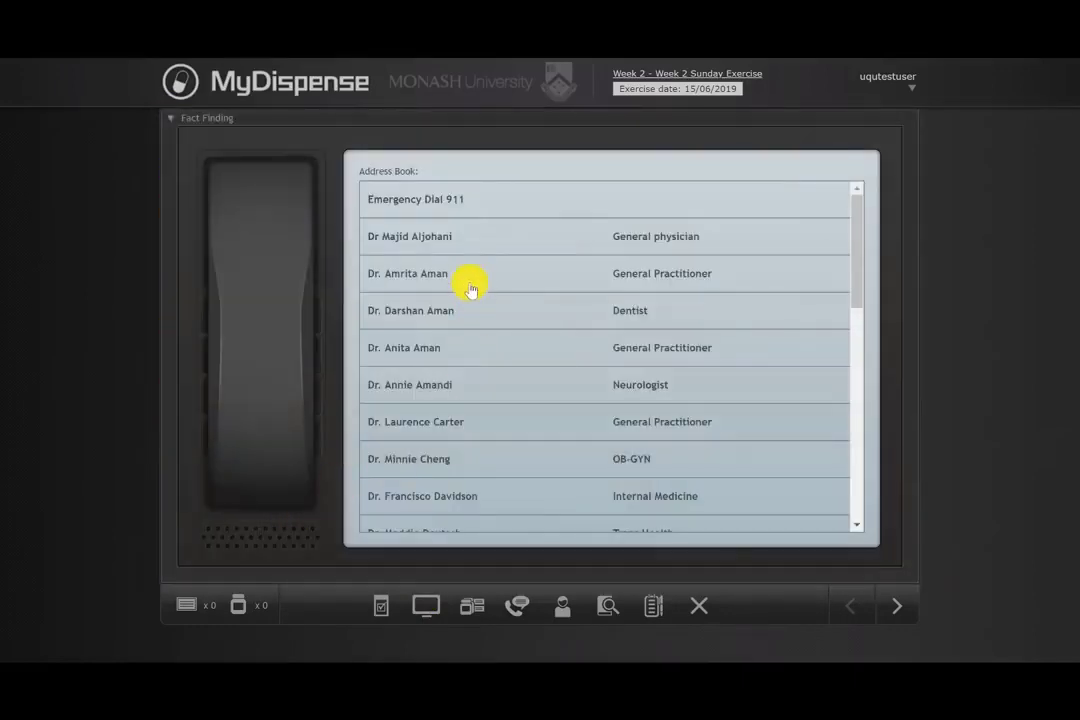
scroll(538, 258, down, 1)
scroll(543, 270, down, 1)
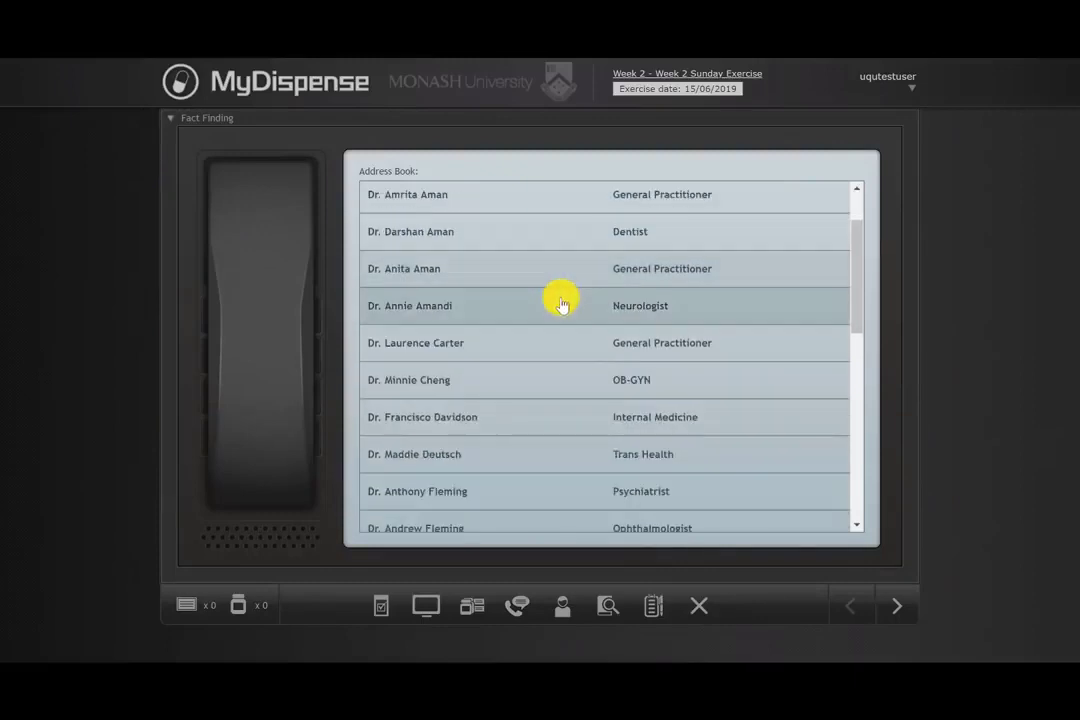
scroll(559, 299, down, 3)
scroll(562, 305, down, 3)
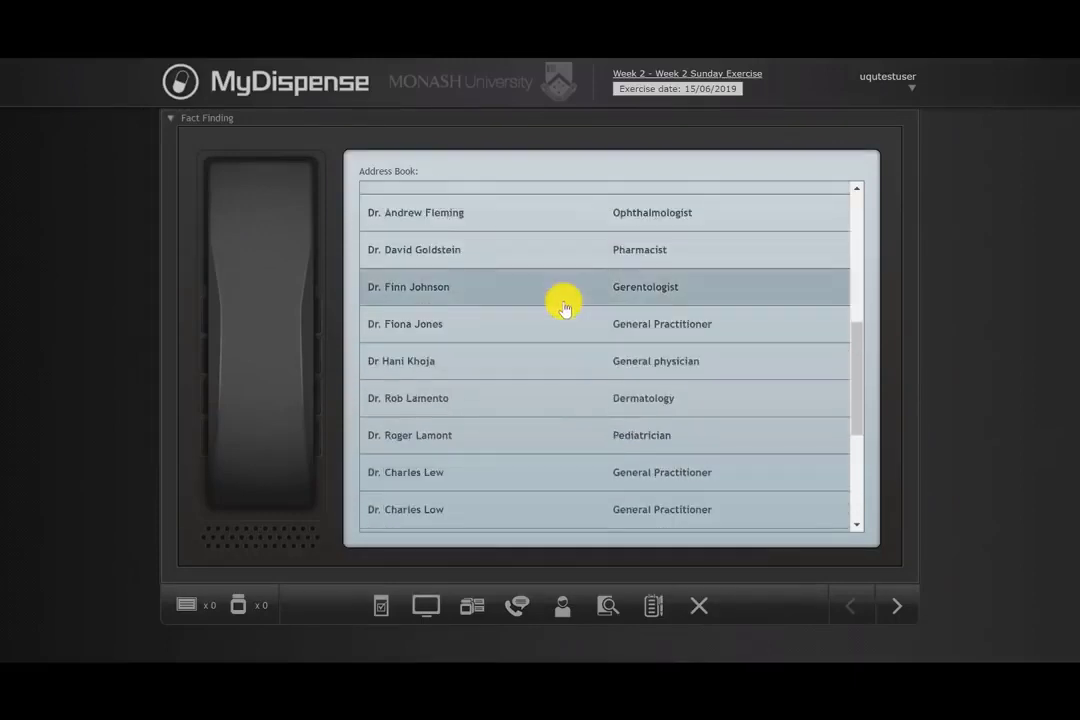
scroll(562, 304, up, 5)
scroll(522, 297, down, 1)
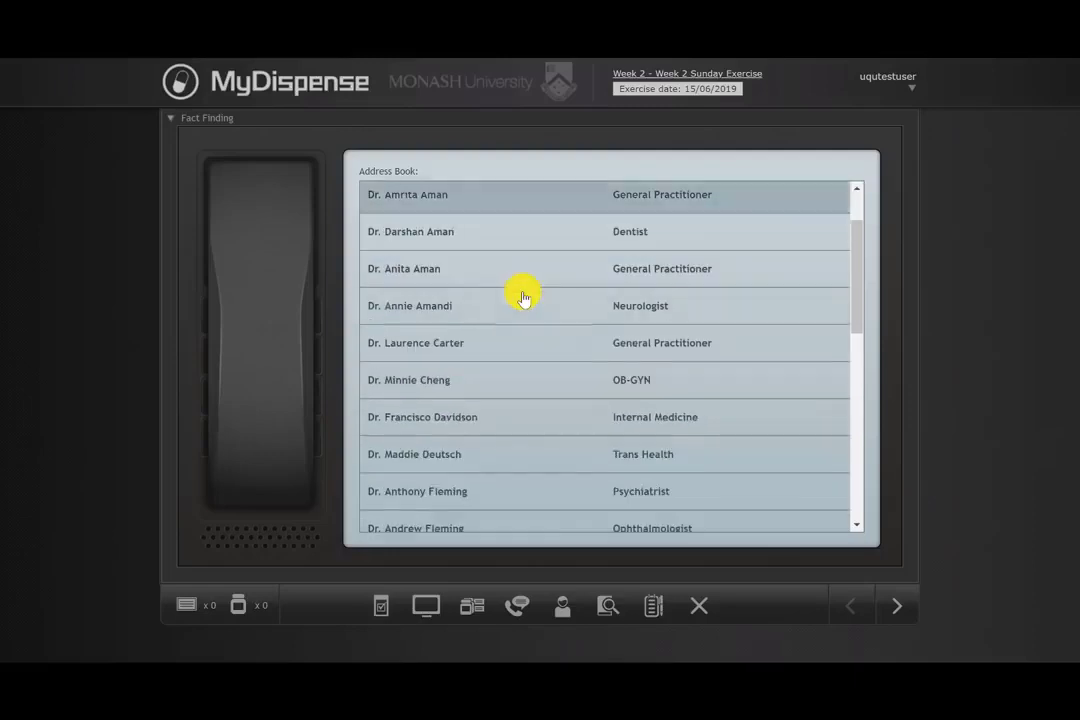
scroll(540, 305, down, 3)
scroll(557, 328, down, 1)
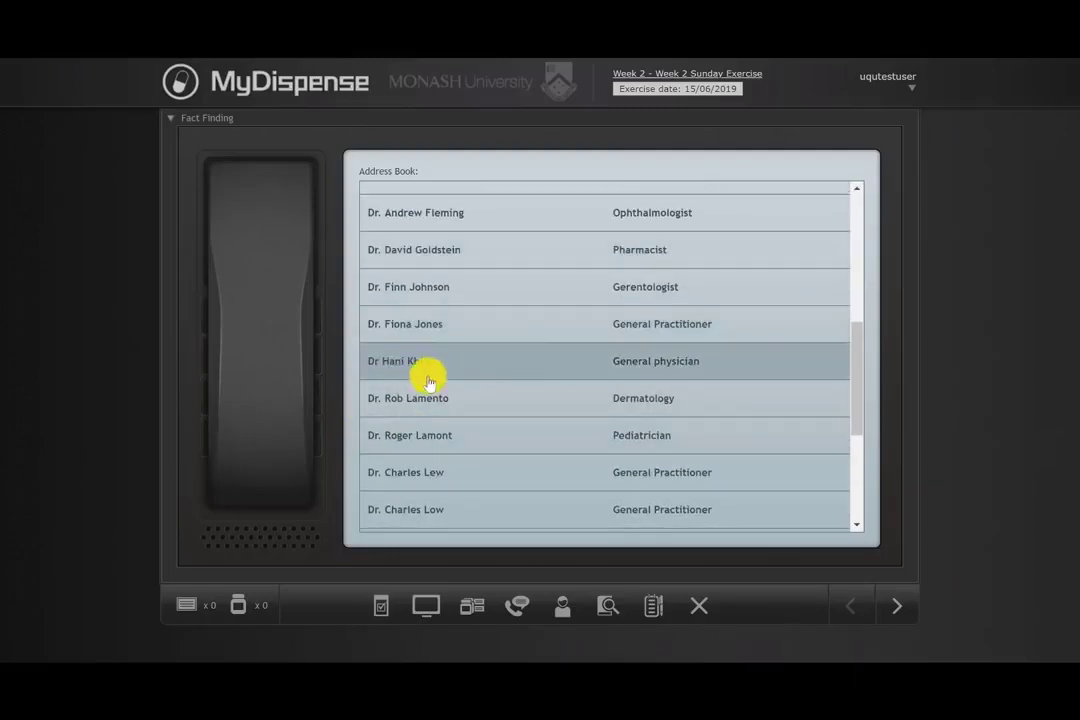
click(506, 372)
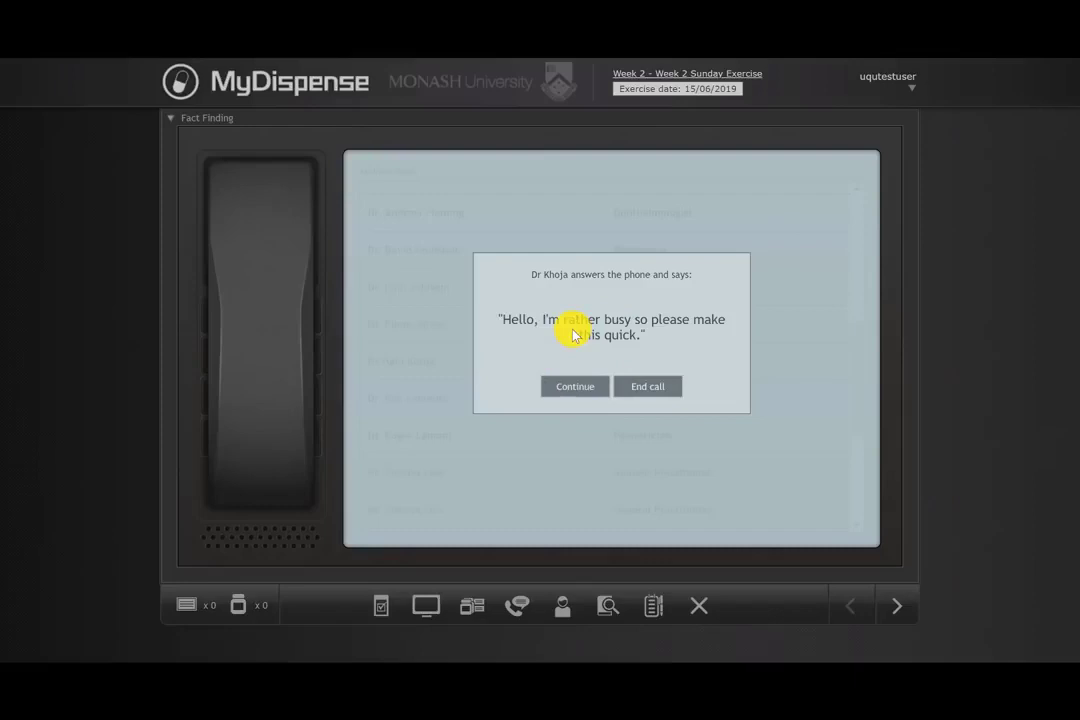
Step: Continue the call and raise a dosing query and a frequency query with the prescriber
click(568, 390)
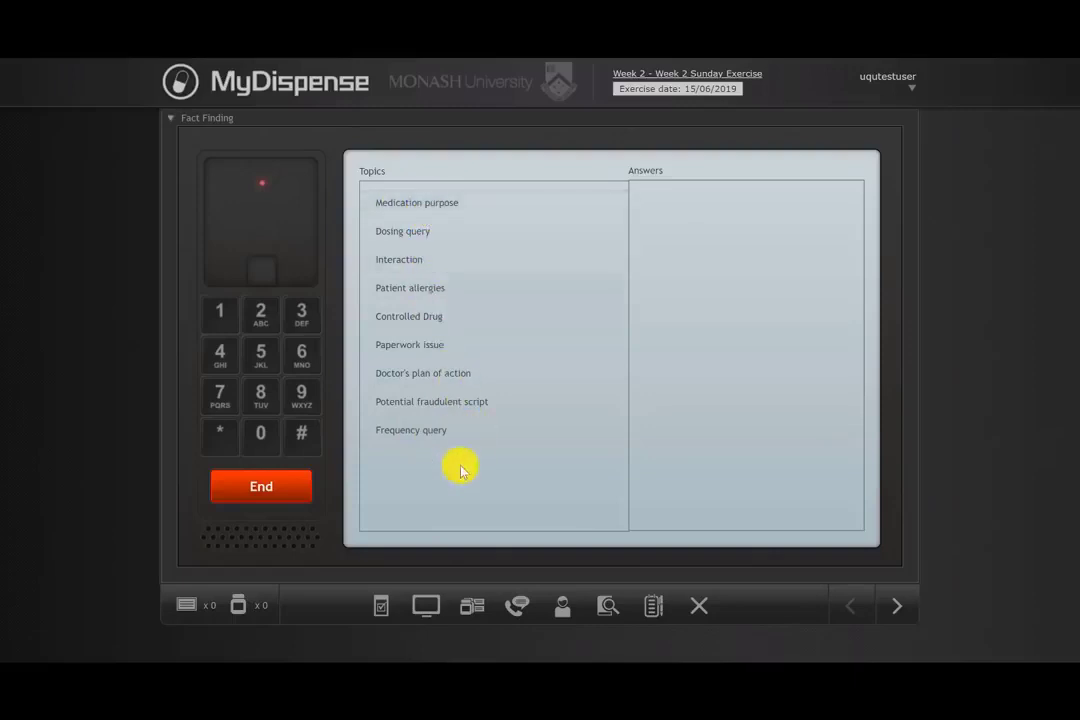
click(413, 233)
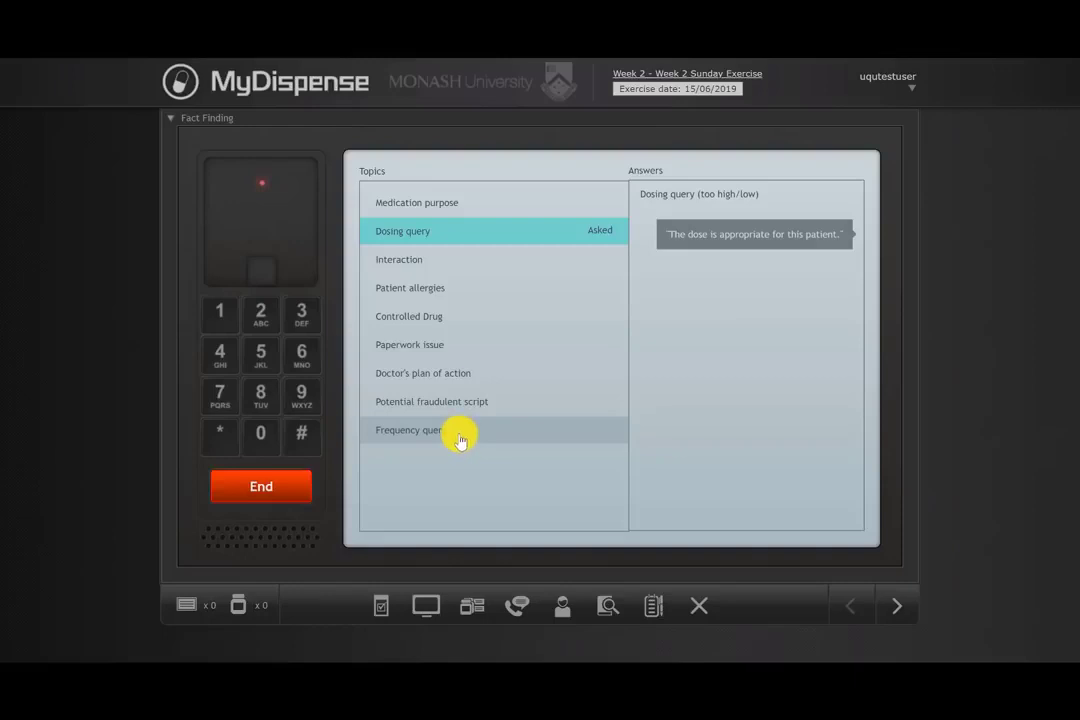
click(416, 432)
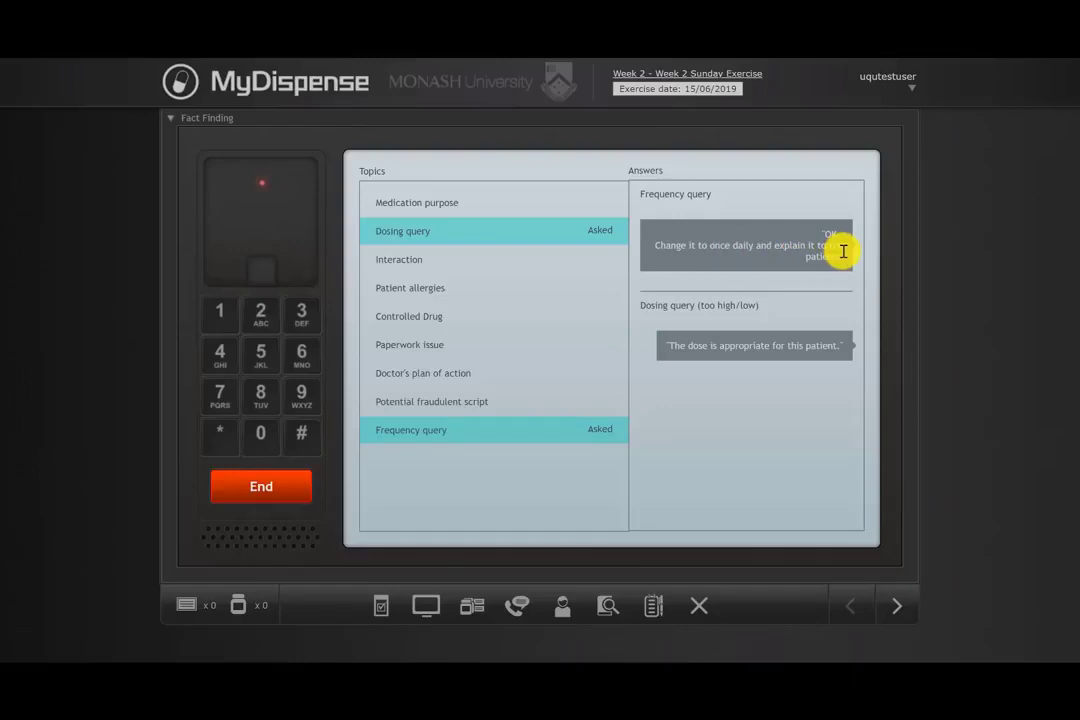
Step: End the call with the prescriber and reopen the prescription from the counter
click(263, 490)
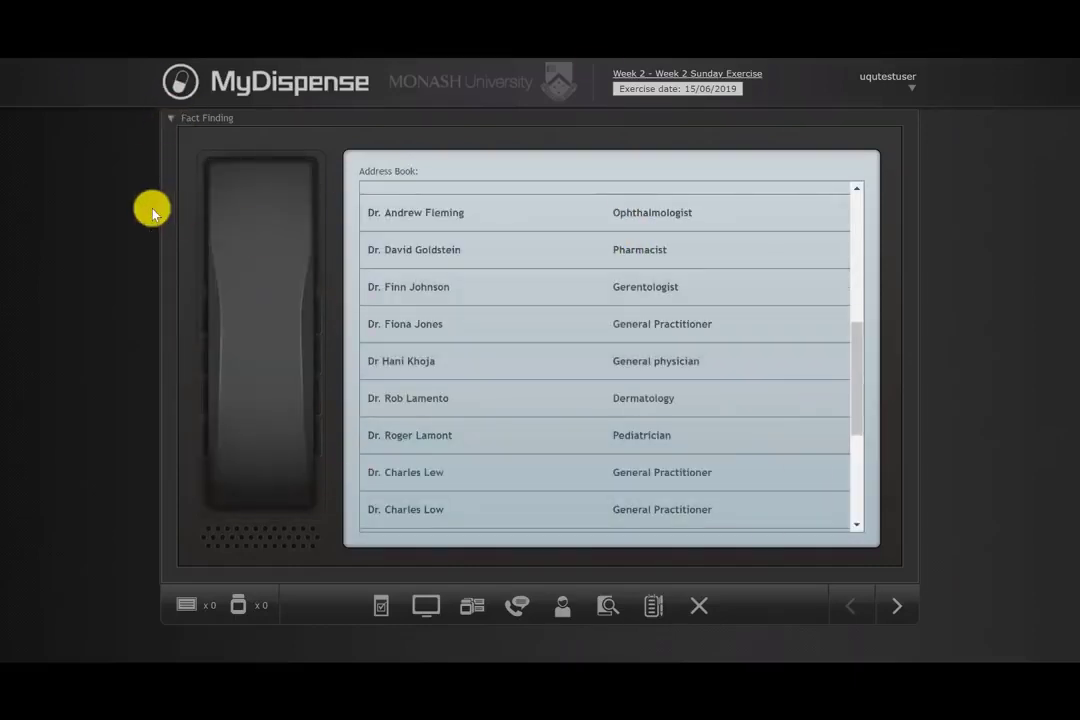
click(170, 118)
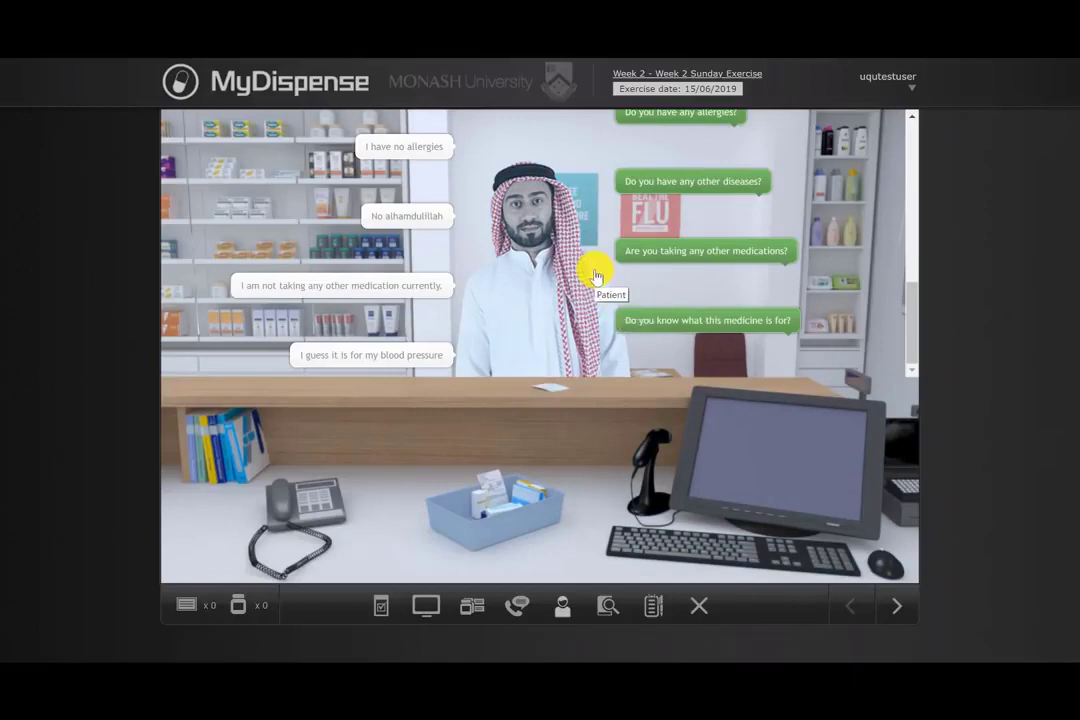
click(557, 390)
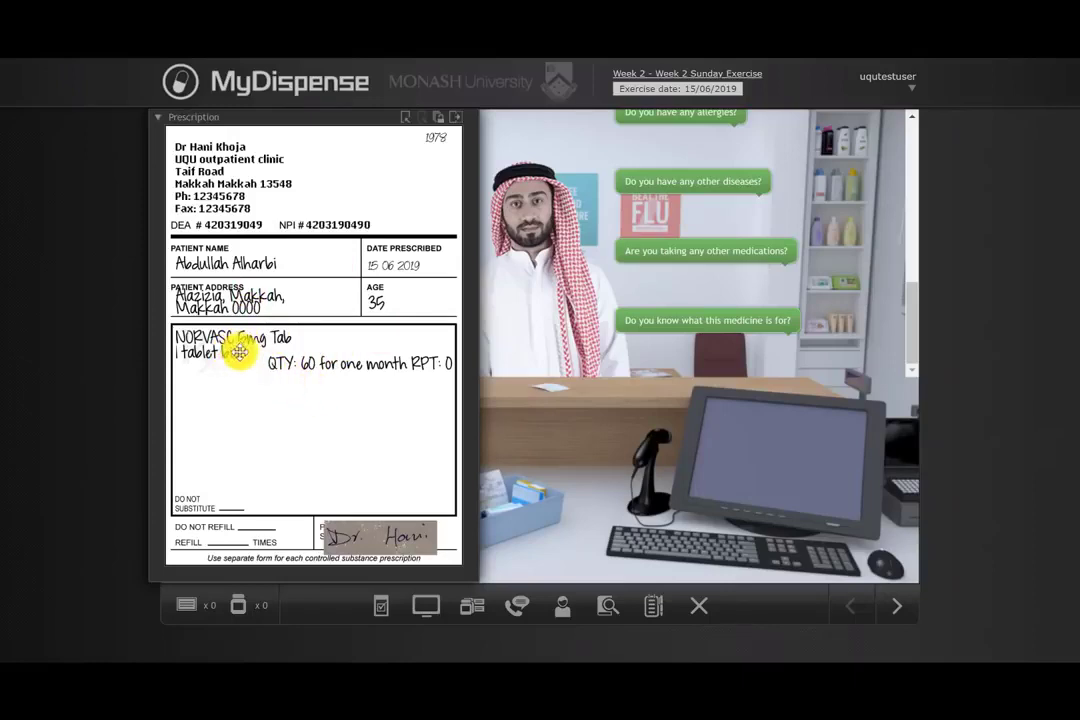
Step: Endorse the directions as "1 tablet once daily (talked to the doctor, 14th June, 11am)" and place the note under the original directions
click(459, 121)
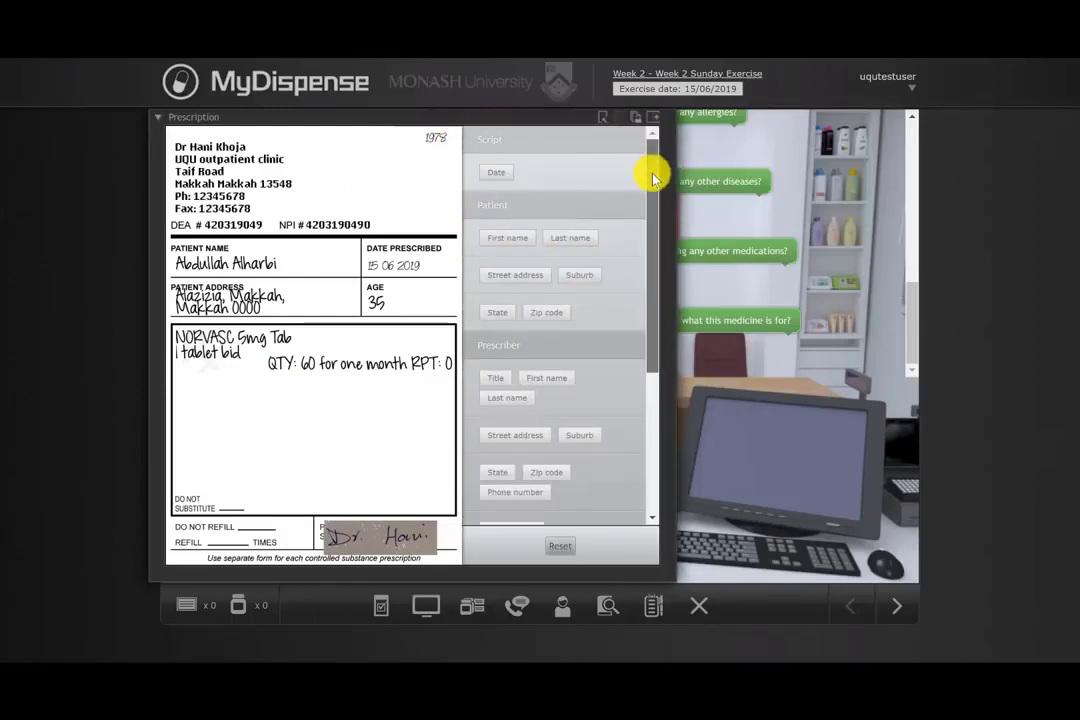
drag(652, 178, 639, 101)
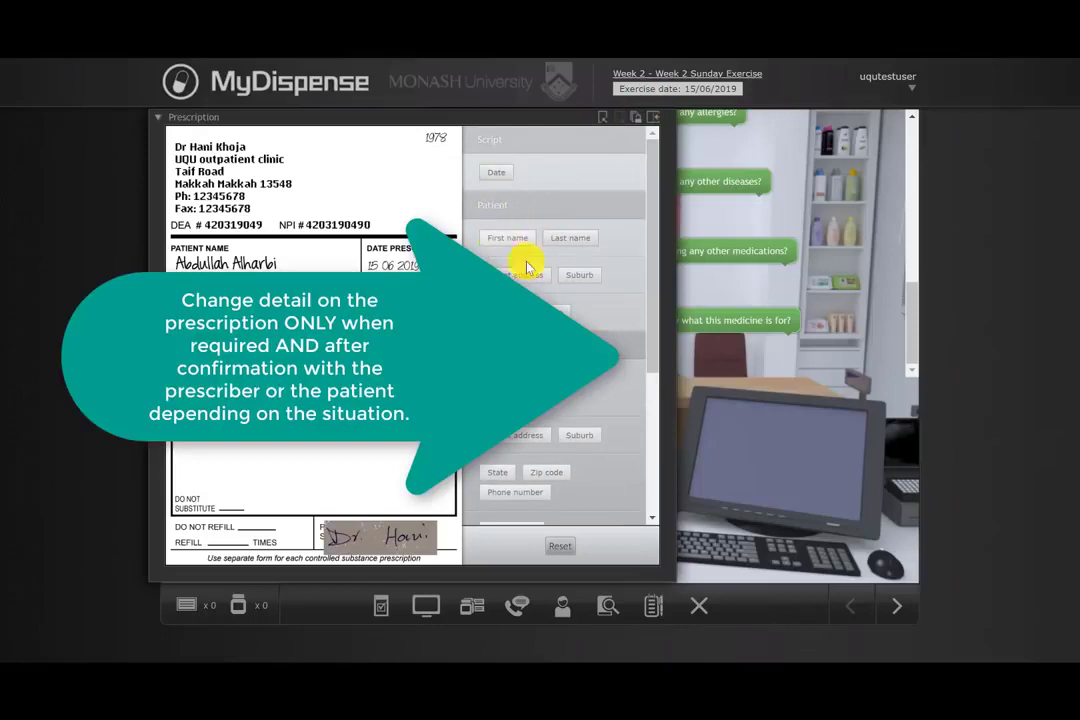
scroll(520, 280, down, 5)
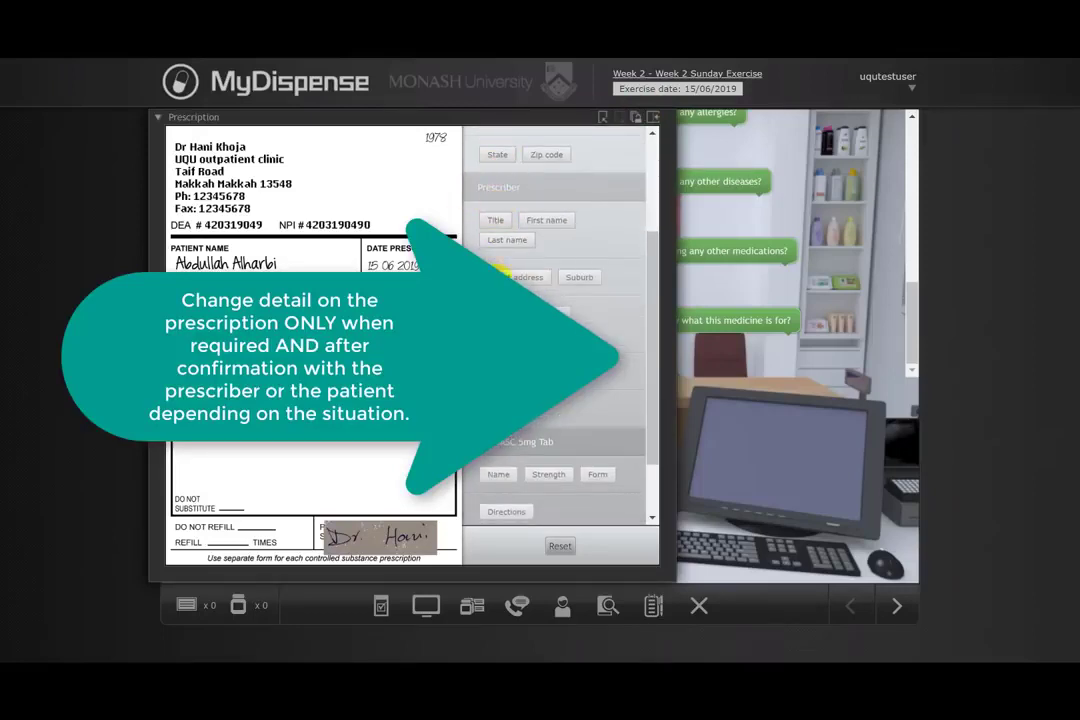
scroll(560, 320, down, 2)
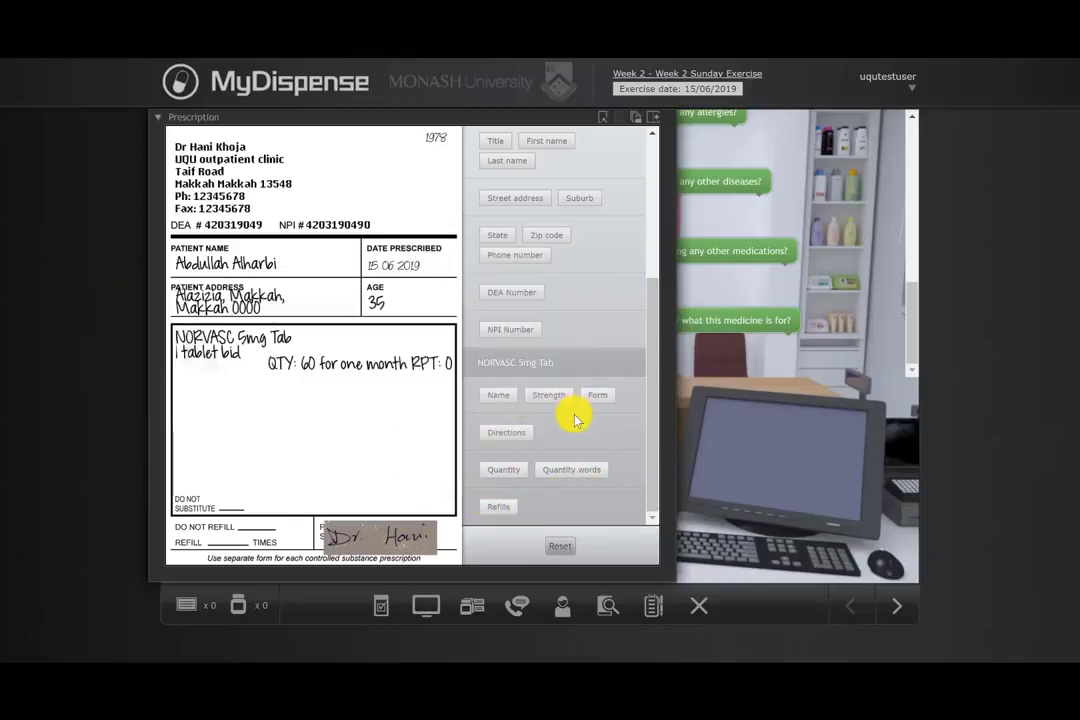
click(505, 440)
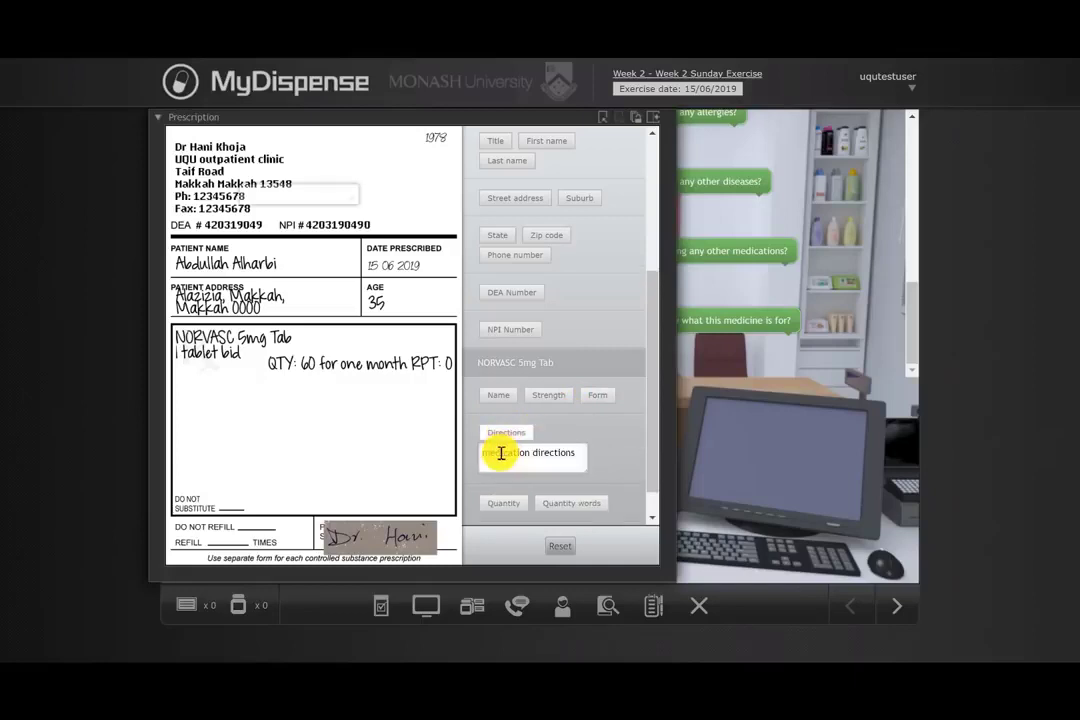
click(494, 456)
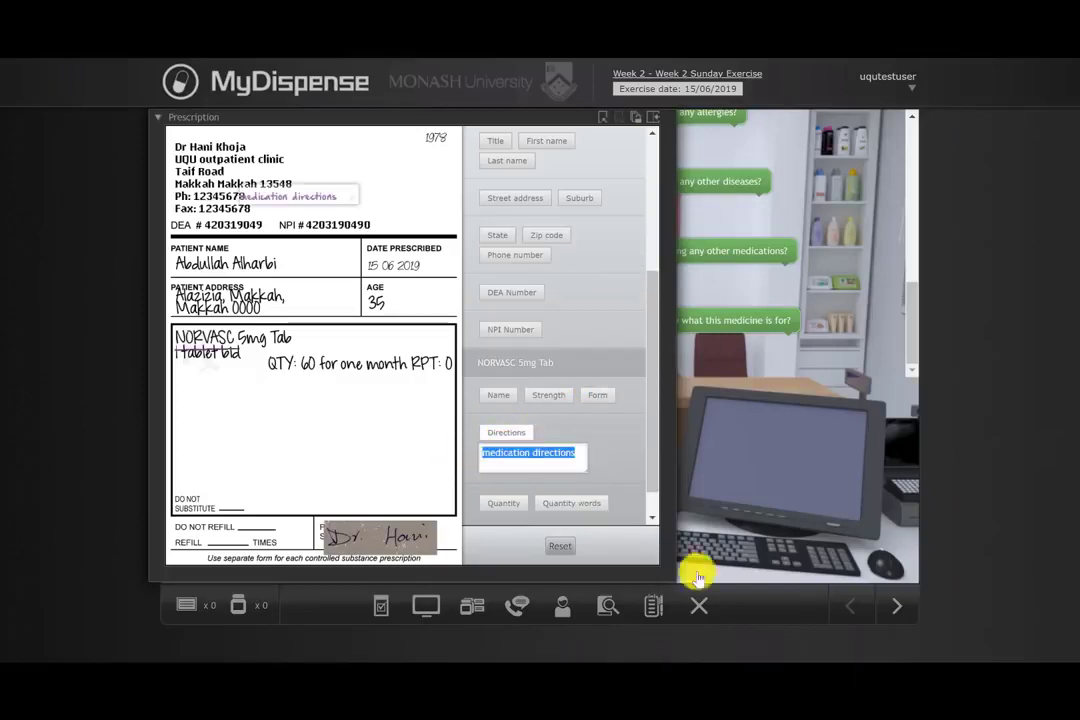
text(onv)
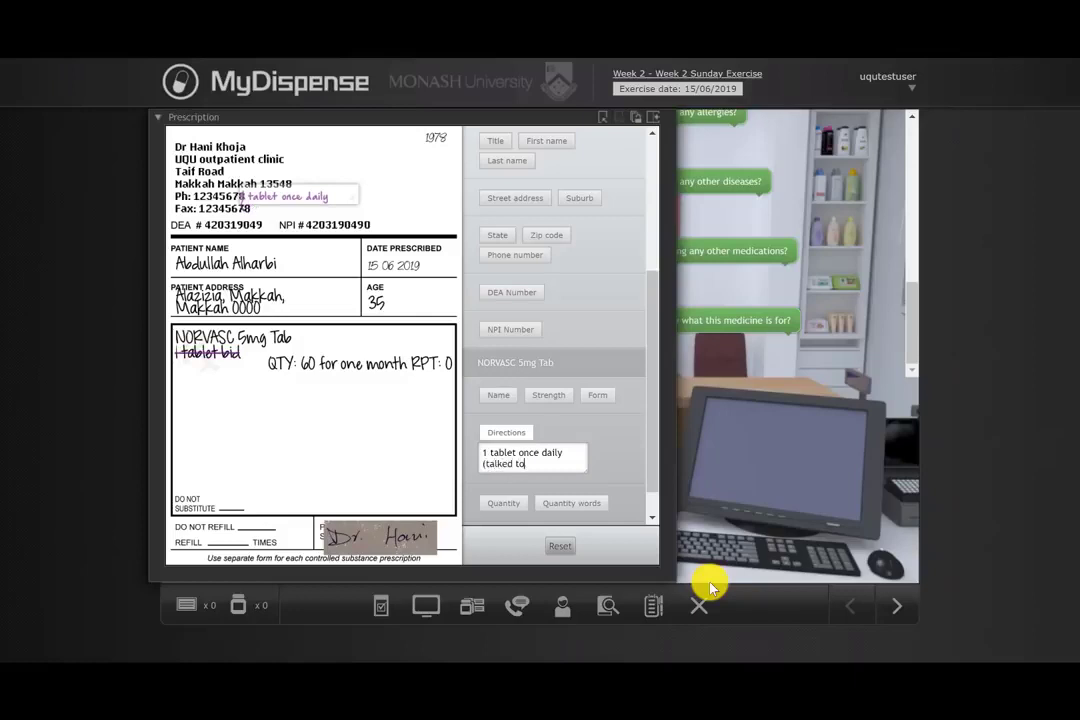
text(e doctor,)
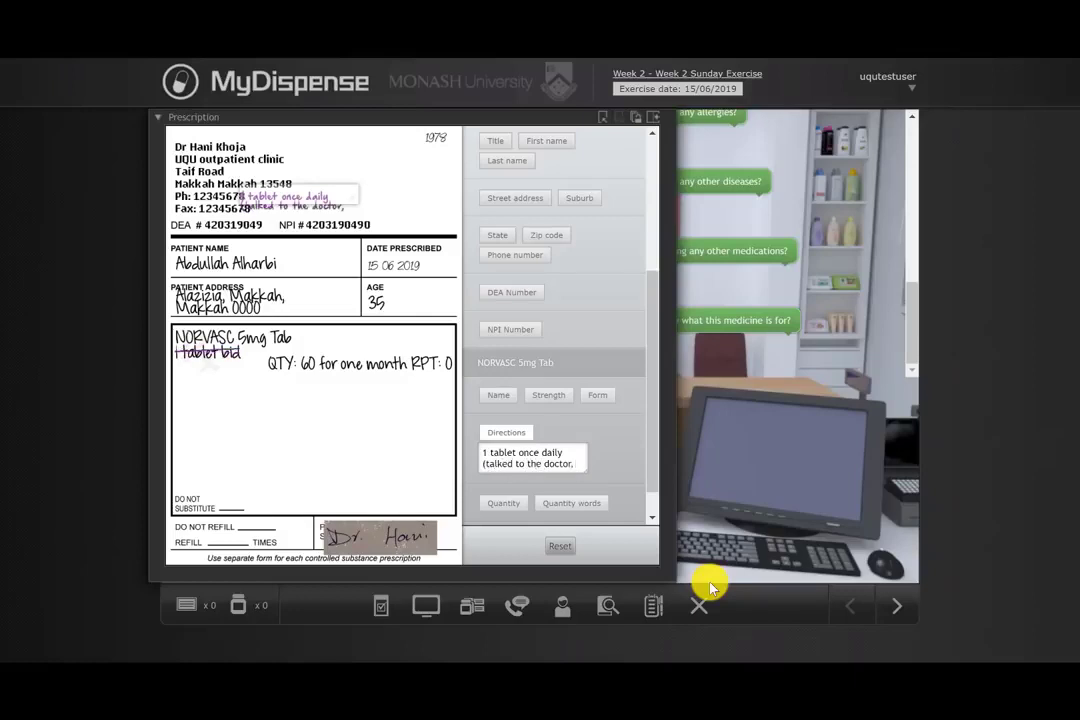
text( 14th June,)
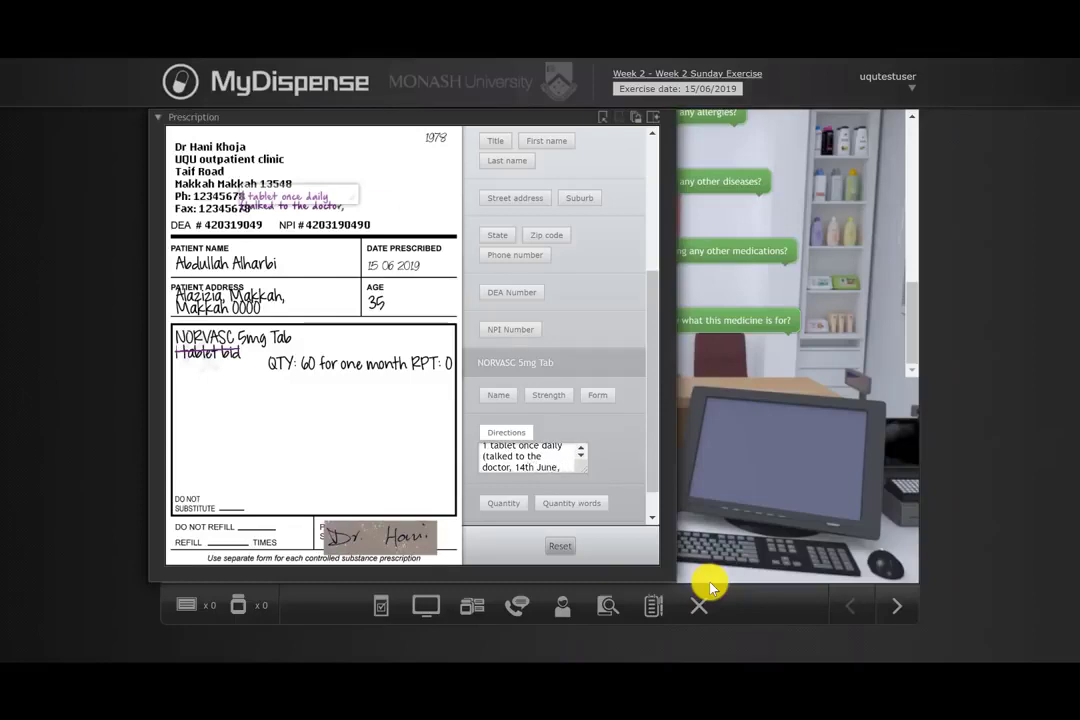
text( 11am)
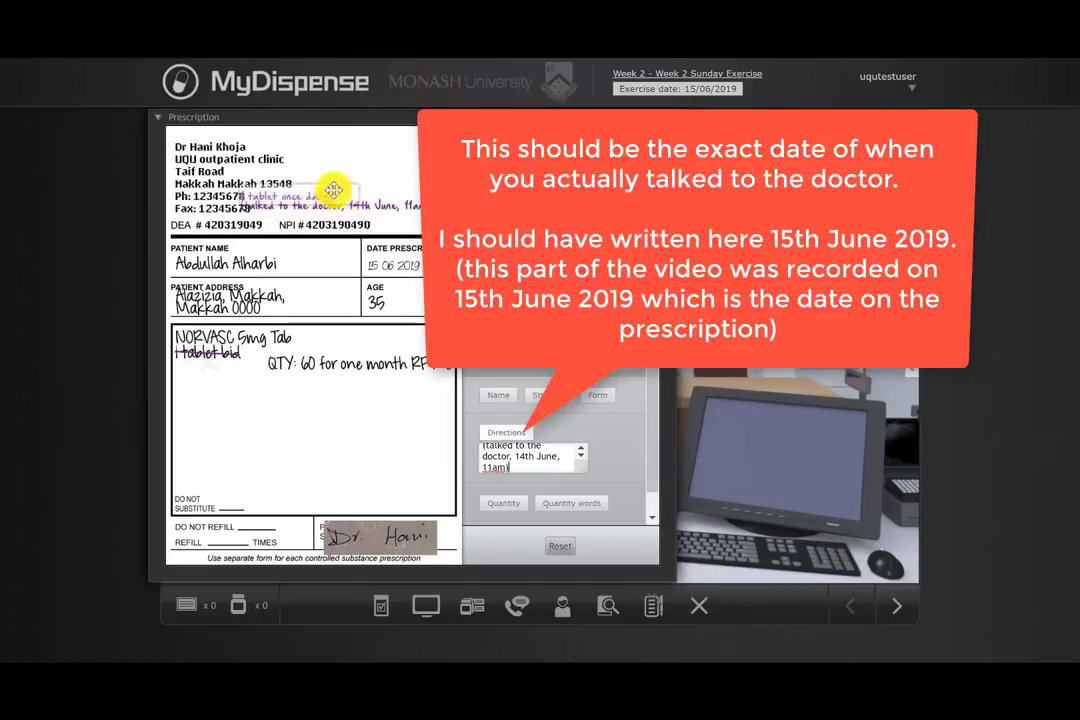
drag(335, 187, 258, 398)
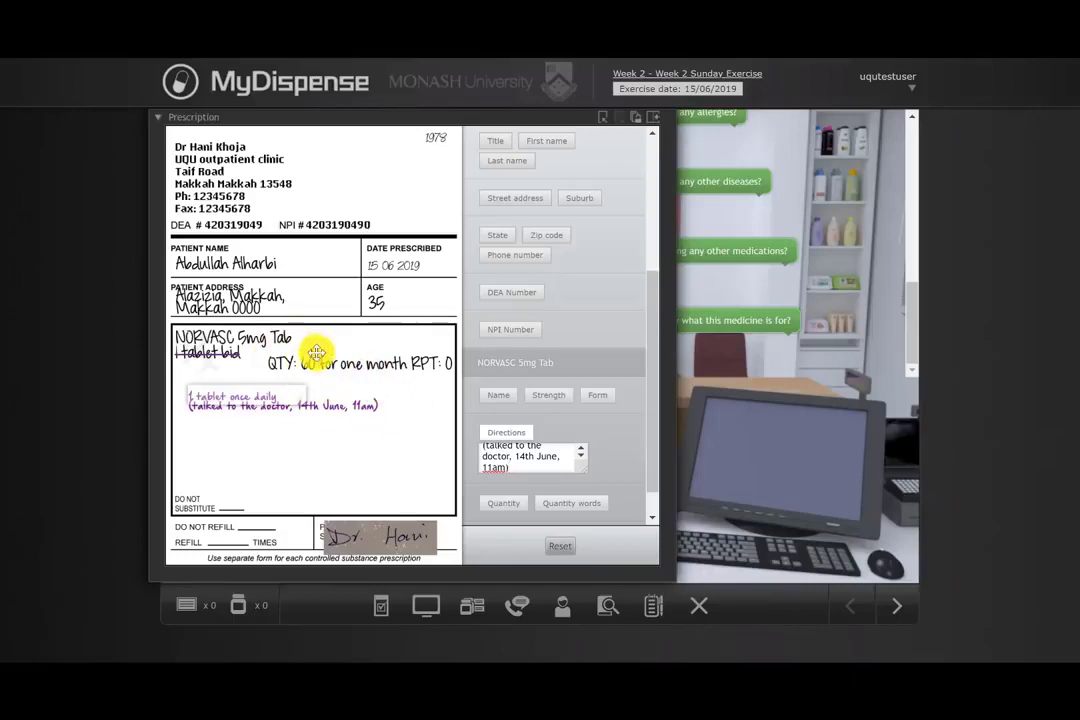
Step: Endorse the quantity as 30 beside the original quantity, then close the endorsement panel and the prescription
click(497, 505)
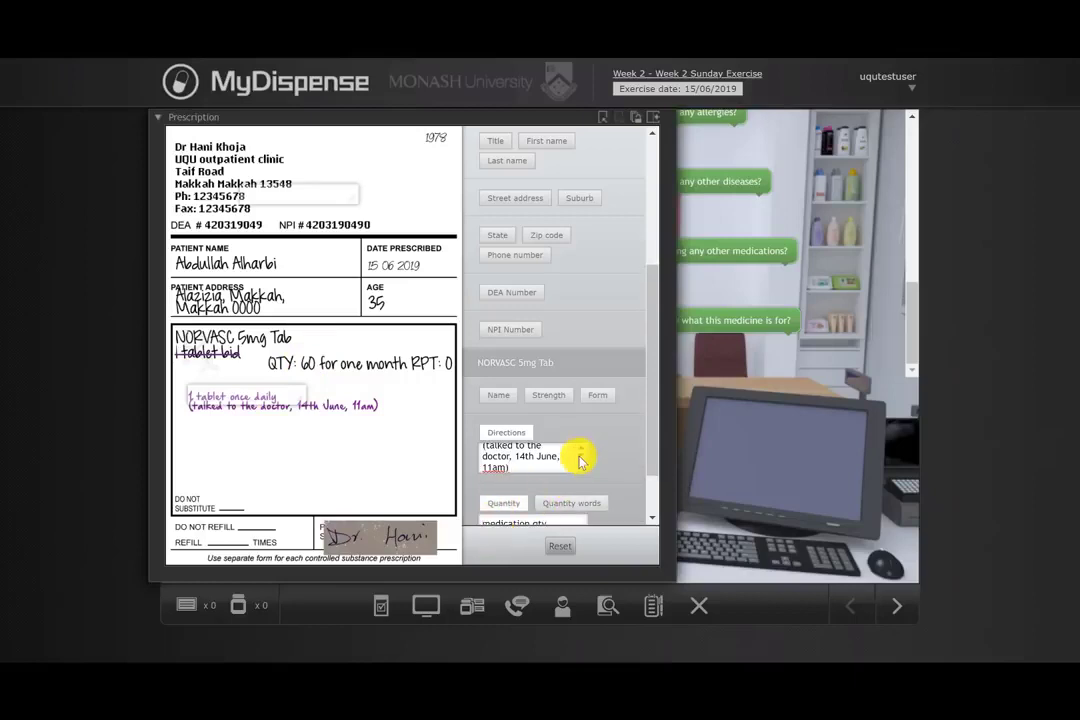
scroll(623, 438, down, 1)
drag(550, 458, 436, 443)
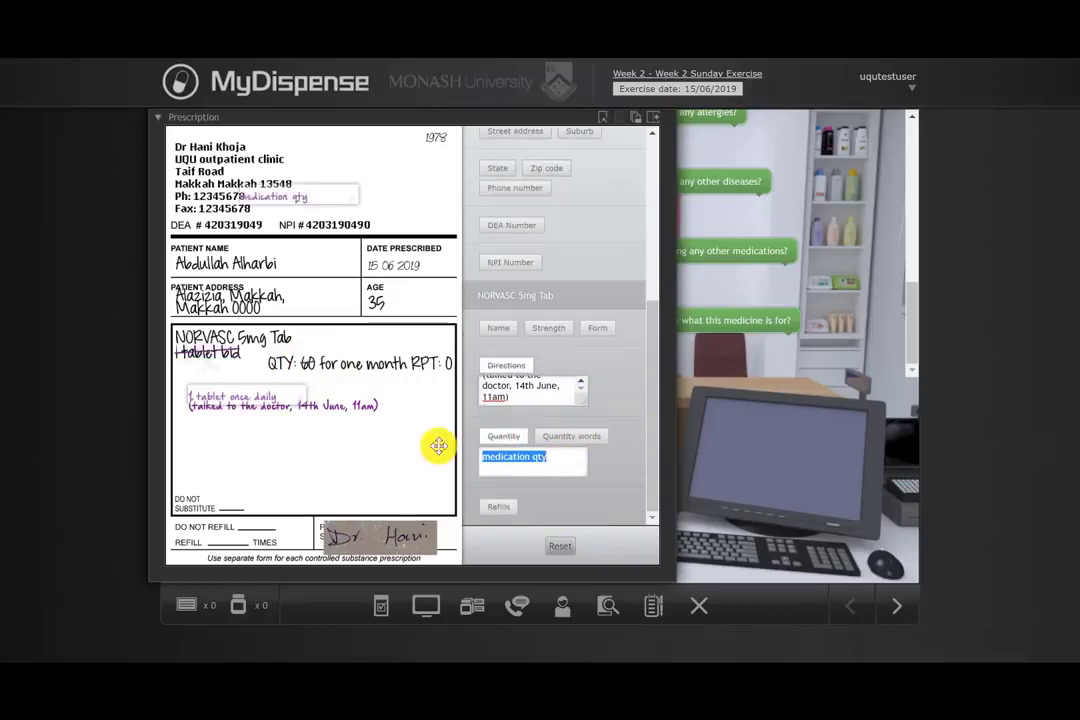
text(30)
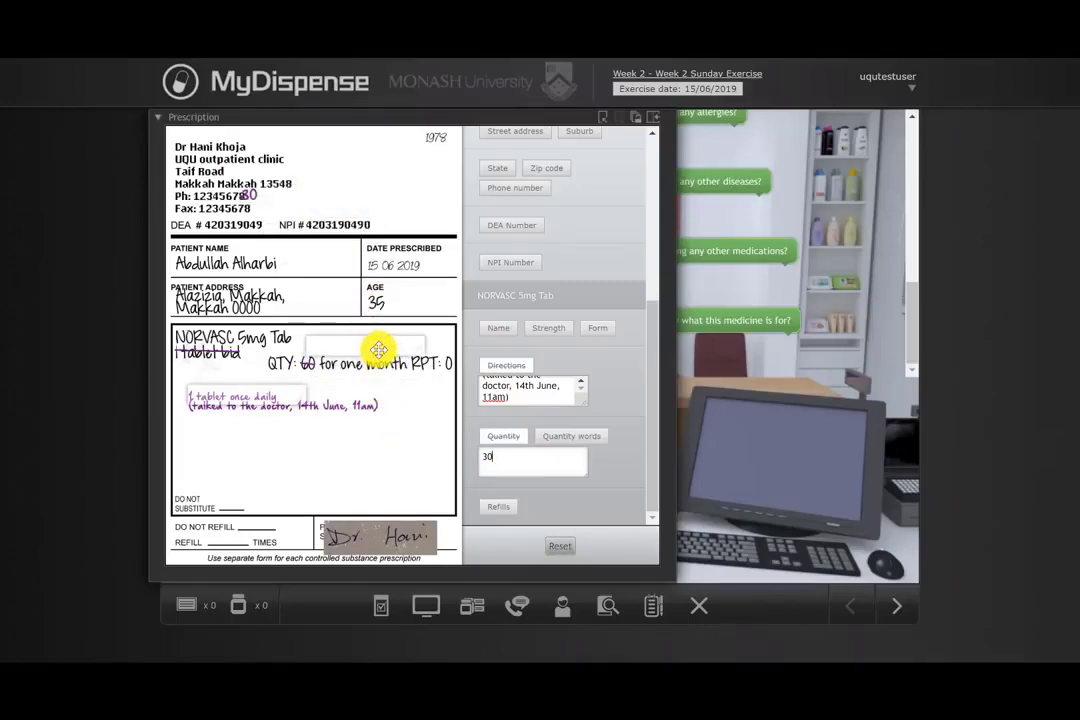
click(407, 477)
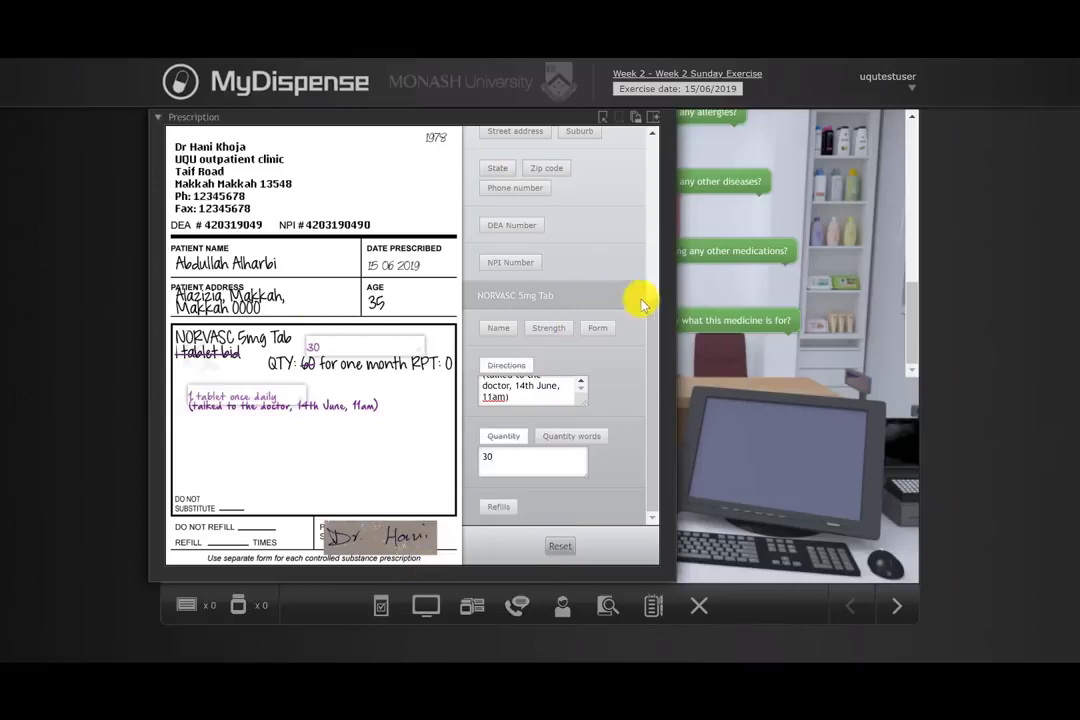
drag(655, 296, 533, 564)
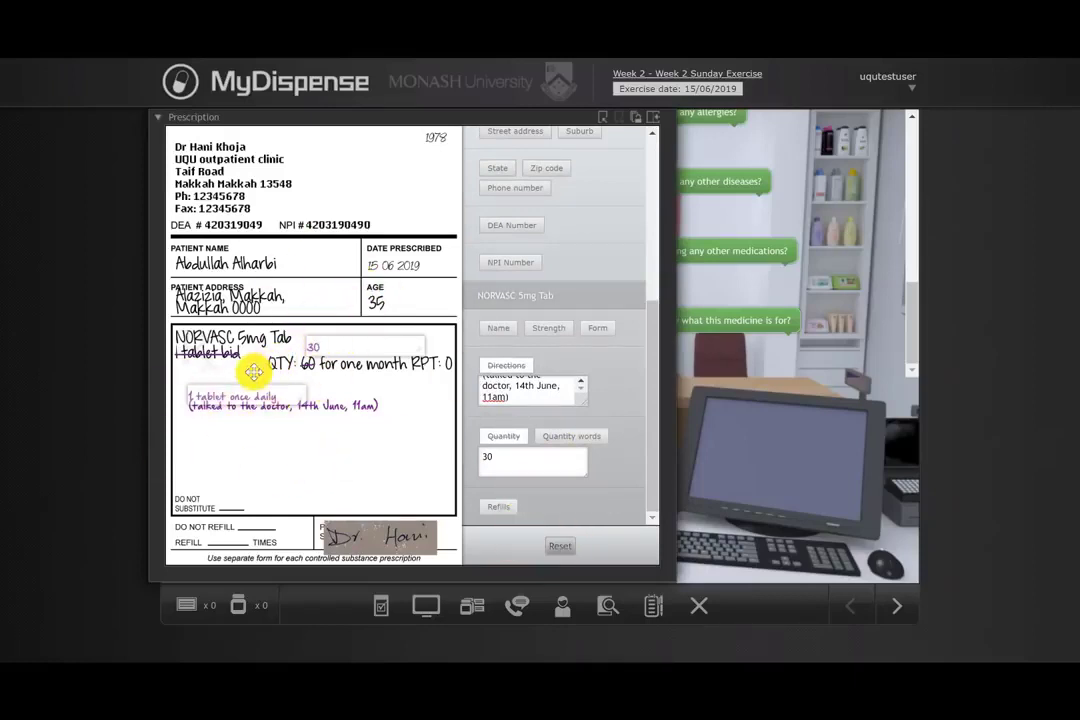
click(652, 120)
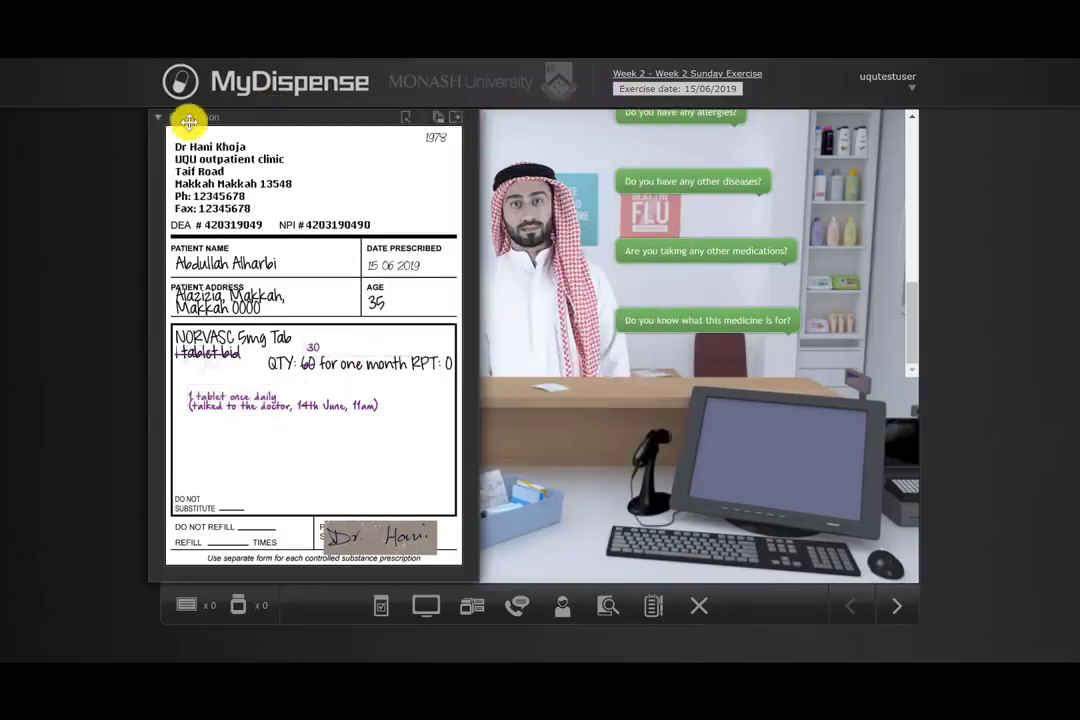
click(158, 121)
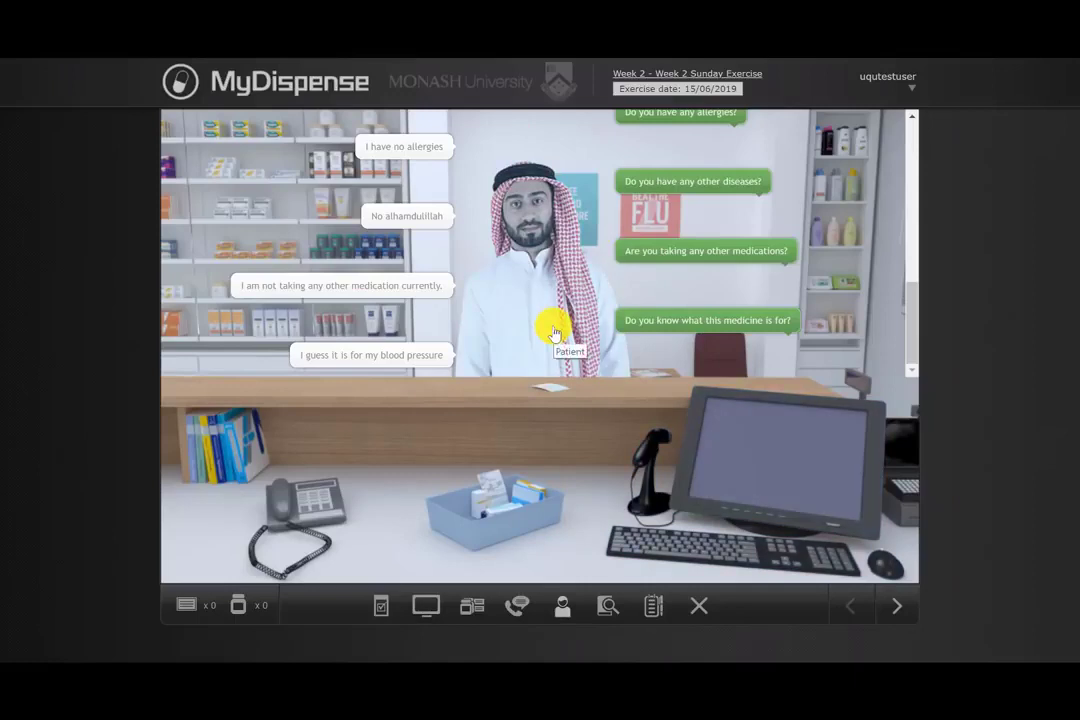
Step: Open the dispensing computer, search patients by a partial first name, and select the matching 35-year-old patient's record
click(777, 480)
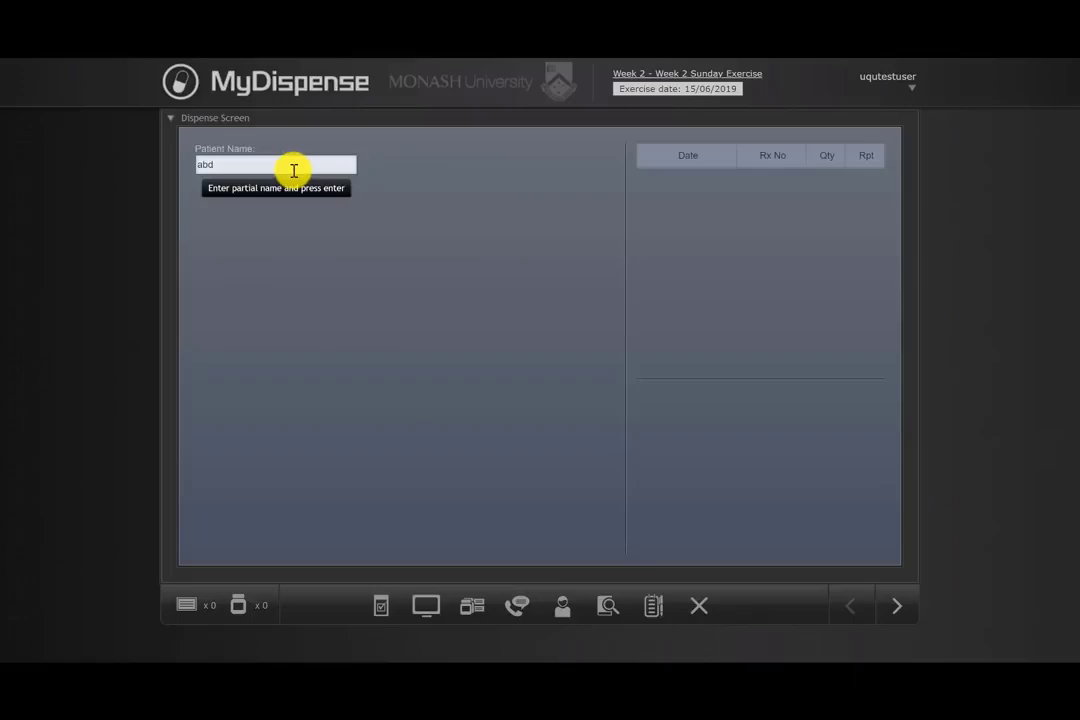
key(Return)
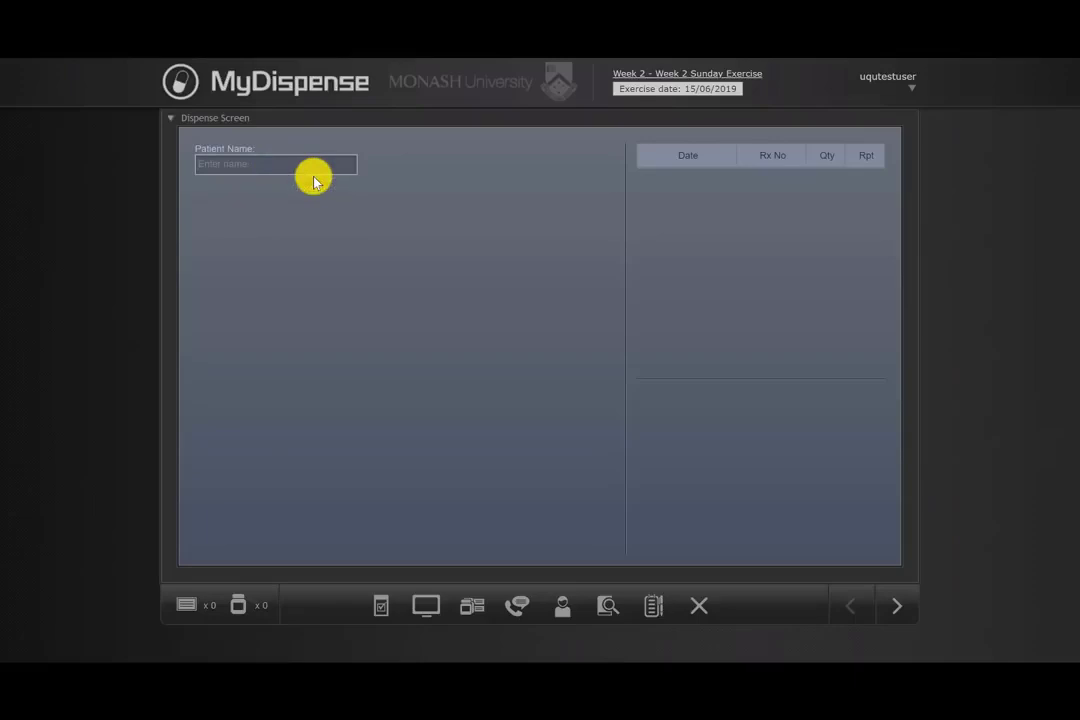
text(abd)
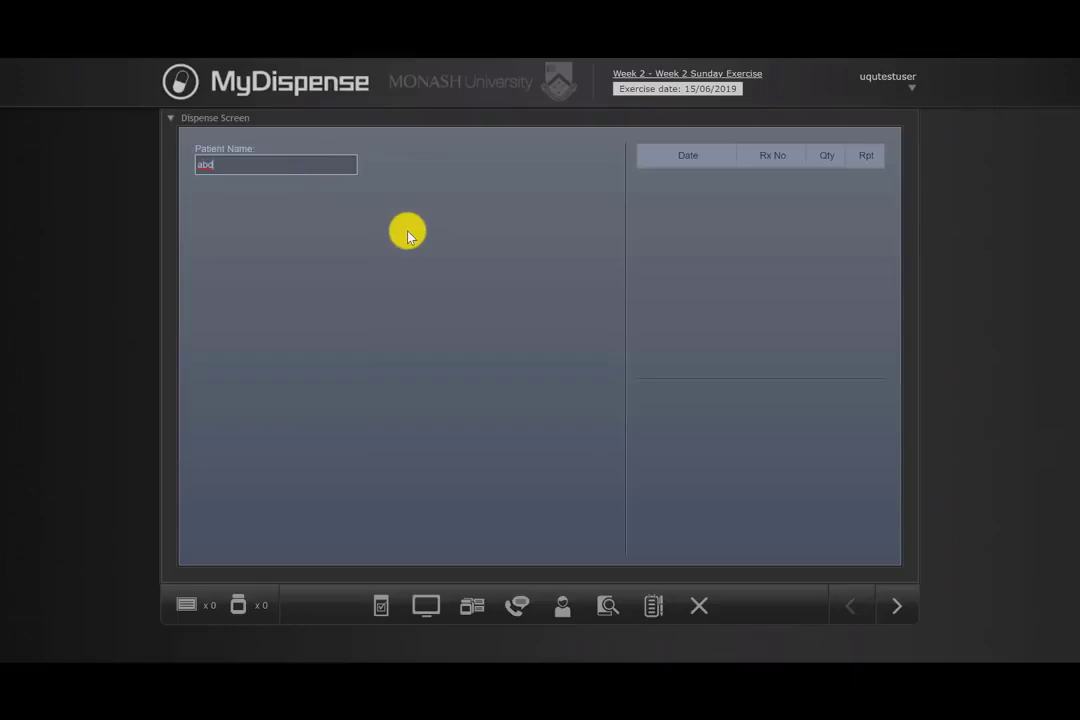
text(u)
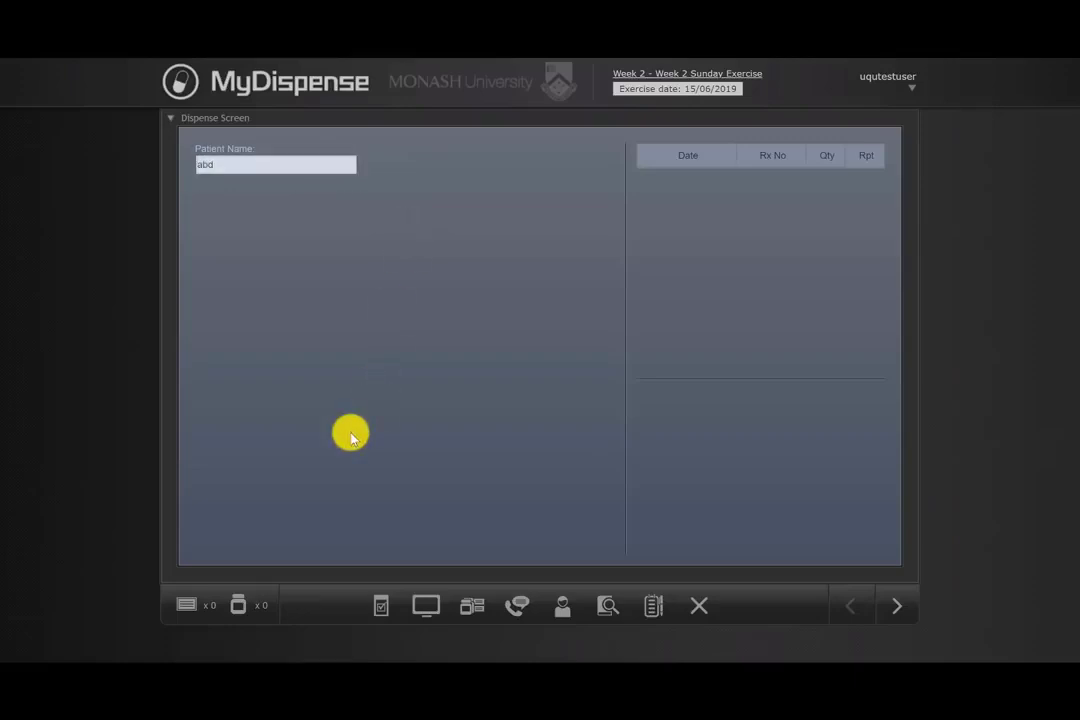
key(Return)
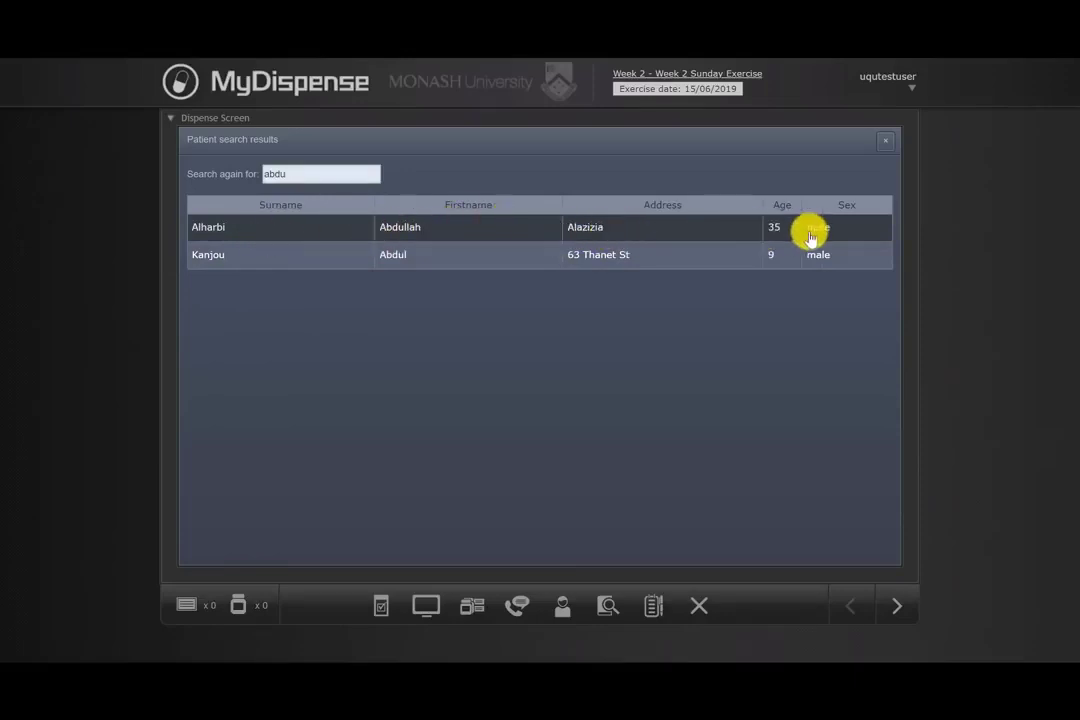
click(438, 237)
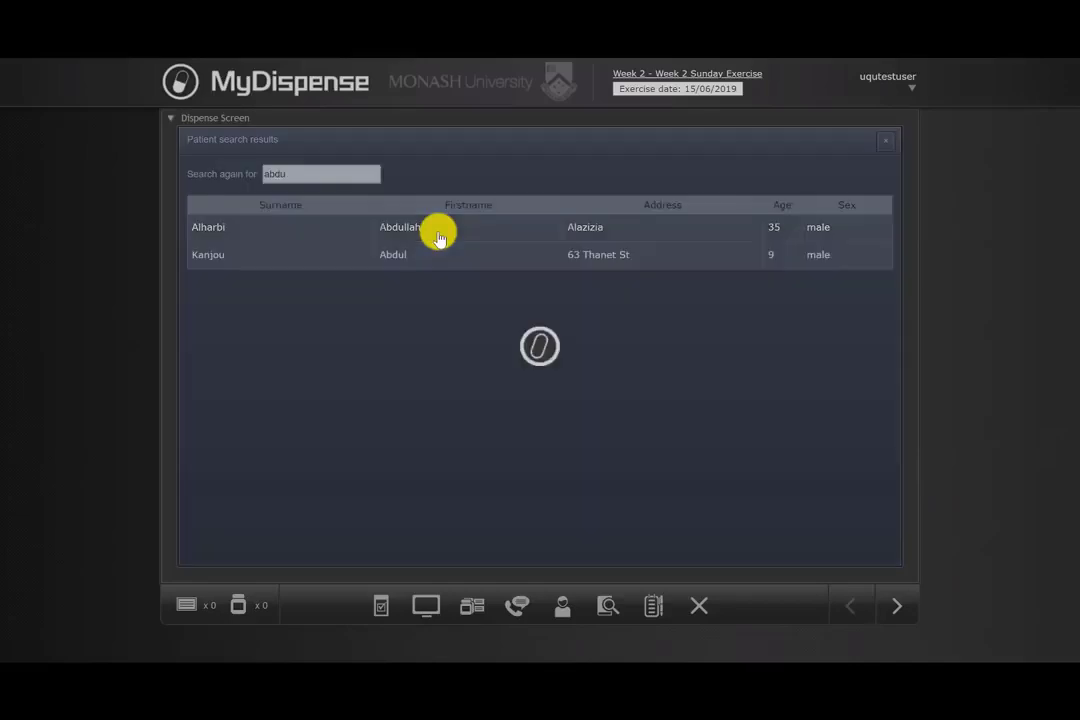